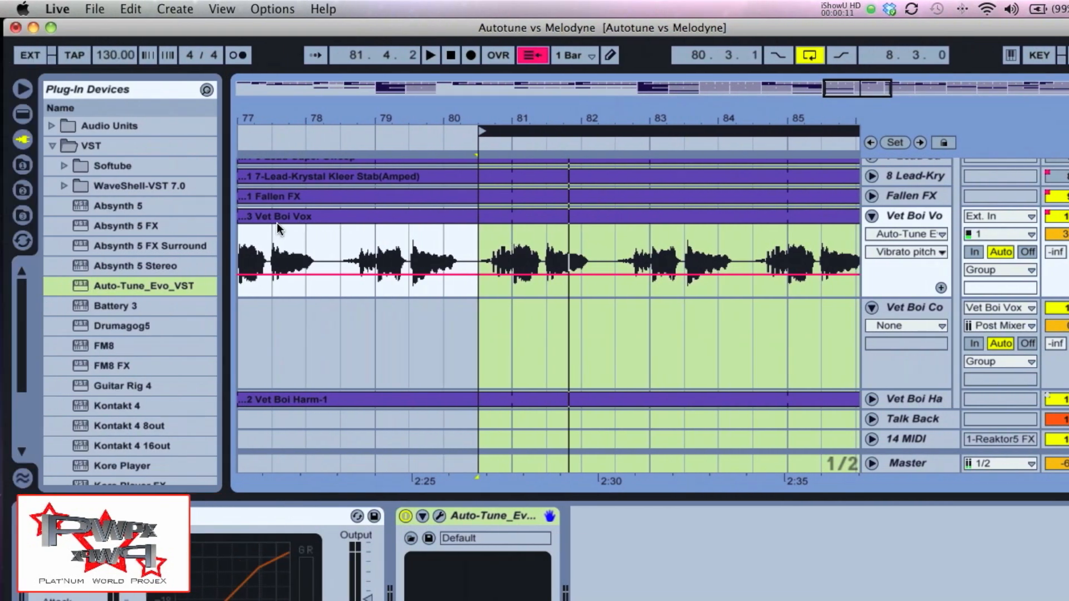
Compare the Vet Boi Vox track and the empty Vet Boi Comp track below it by selecting each in turn.
drag(493, 119, 492, 83)
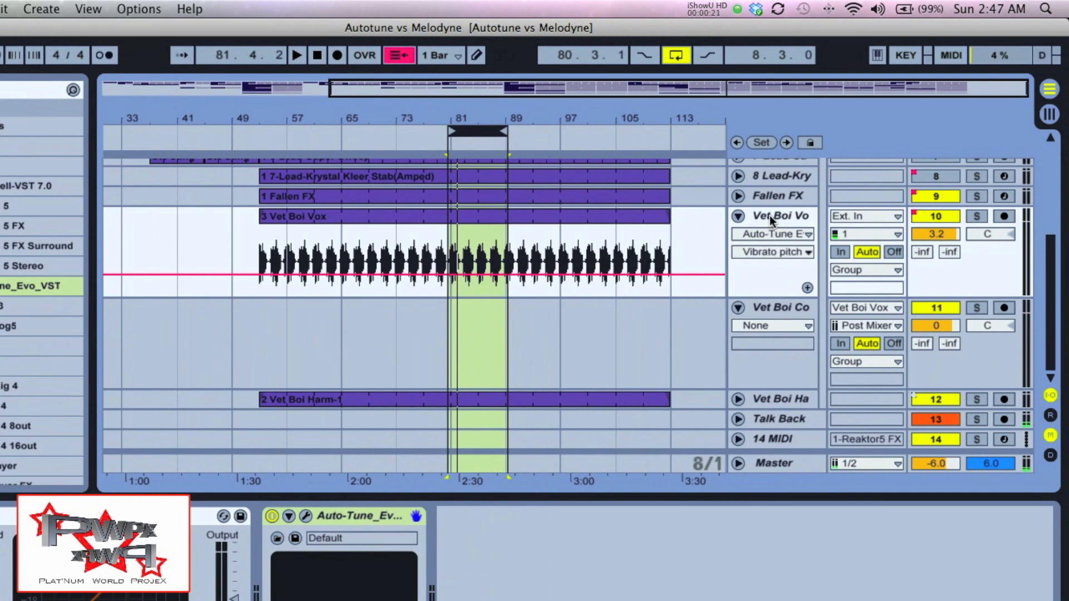
click(777, 308)
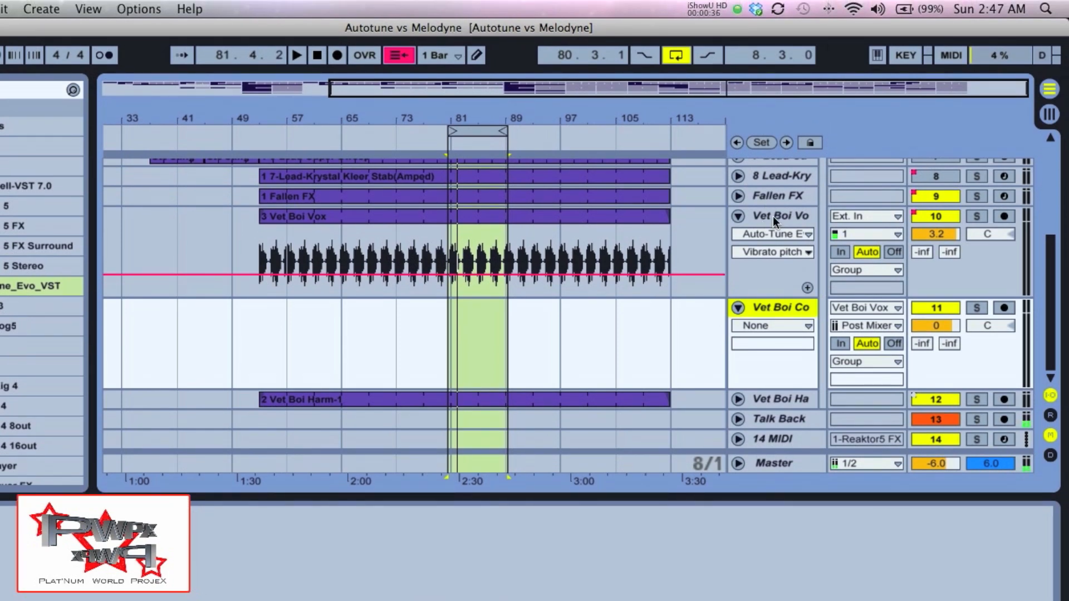
click(773, 211)
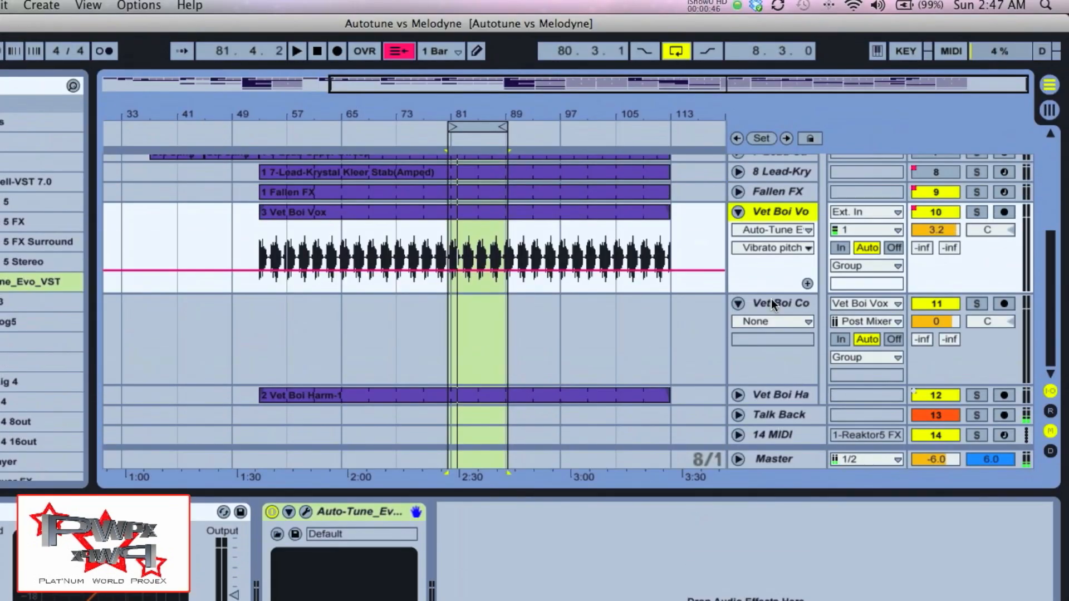
click(771, 308)
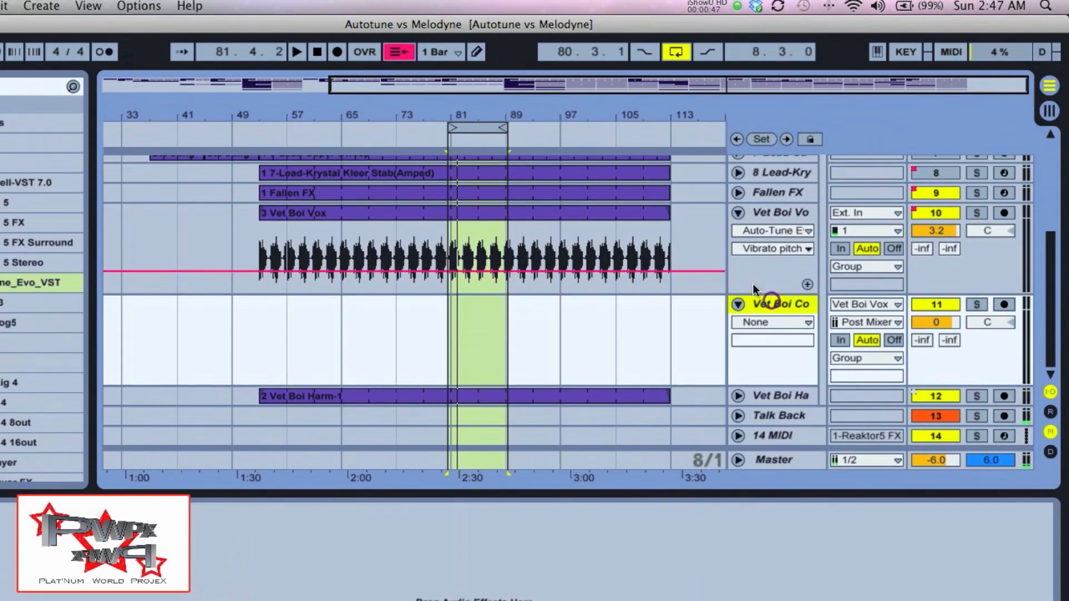
Extend the arrangement loop starting at 80.3.1 to a length of 9.1.0 and play back its beginning.
drag(471, 133, 447, 133)
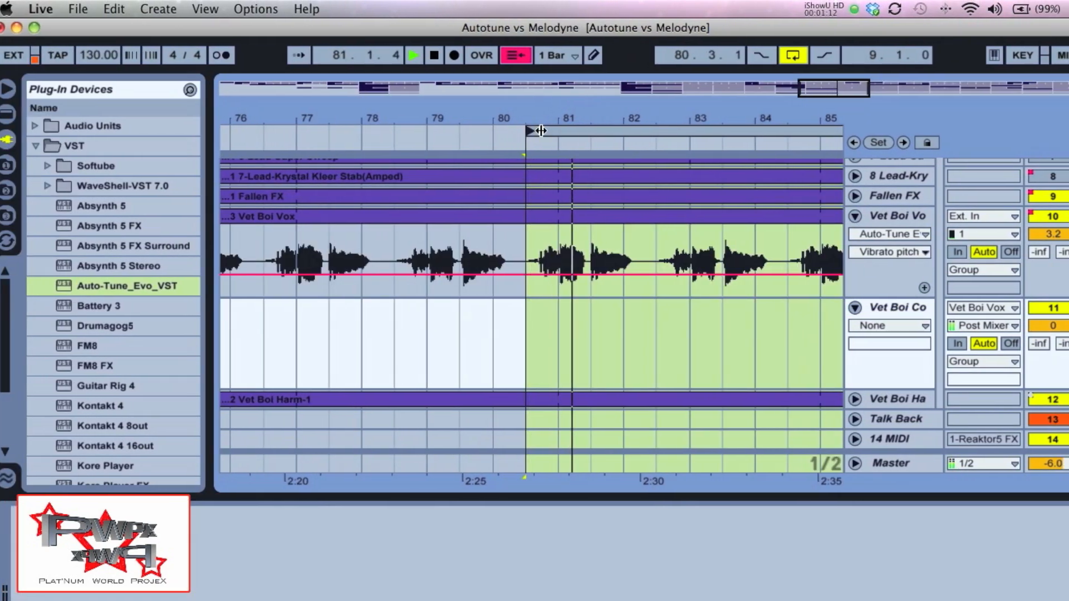
click(539, 132)
key(space)
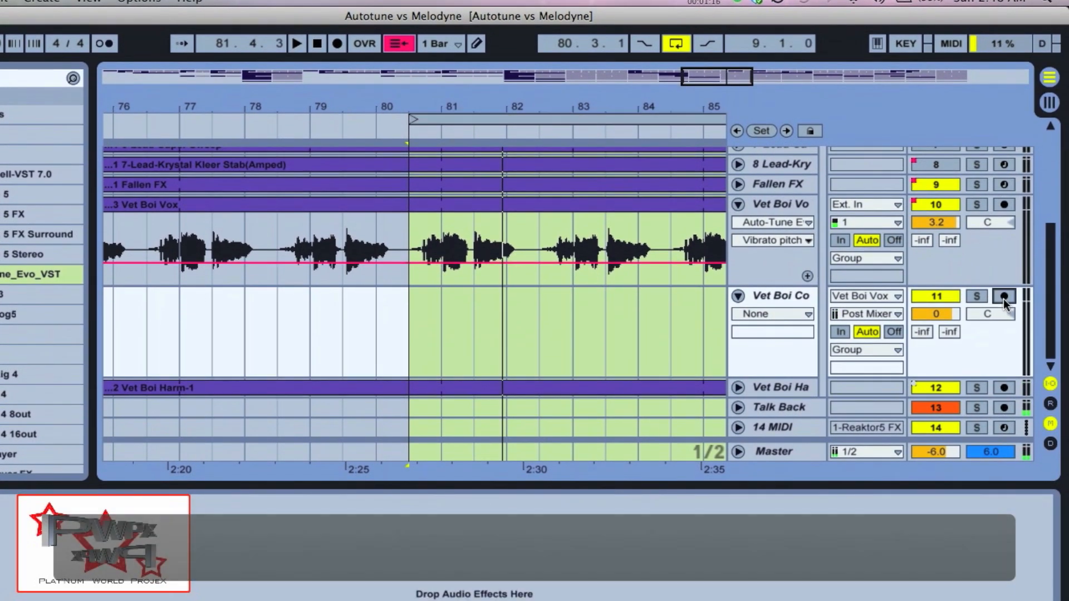
Arm the Vet Boi Comp track for recording and choose Vet Boi Vox as its audio input.
click(1003, 308)
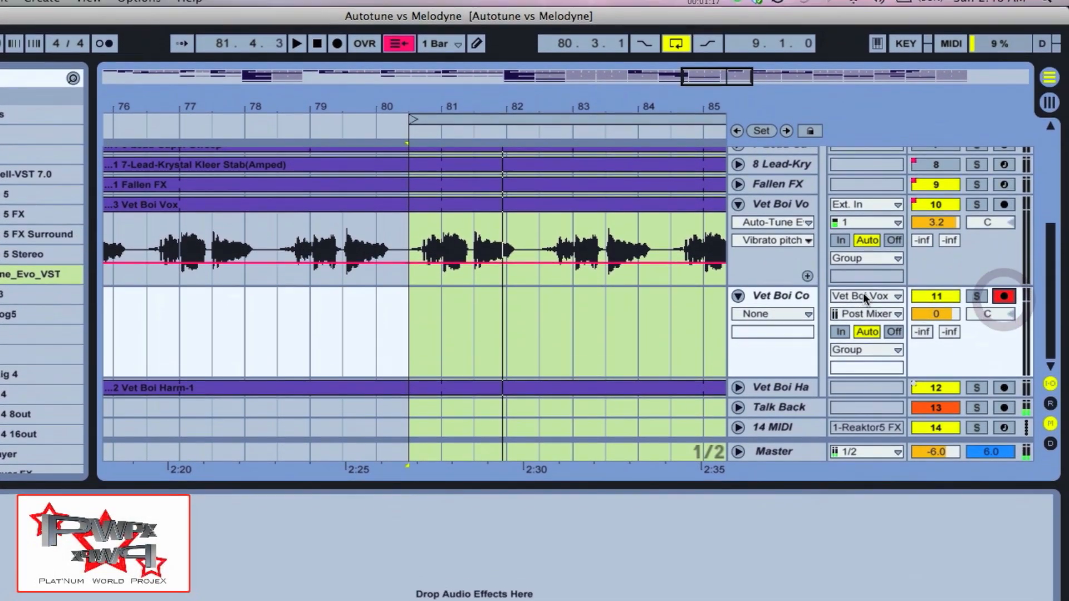
click(862, 284)
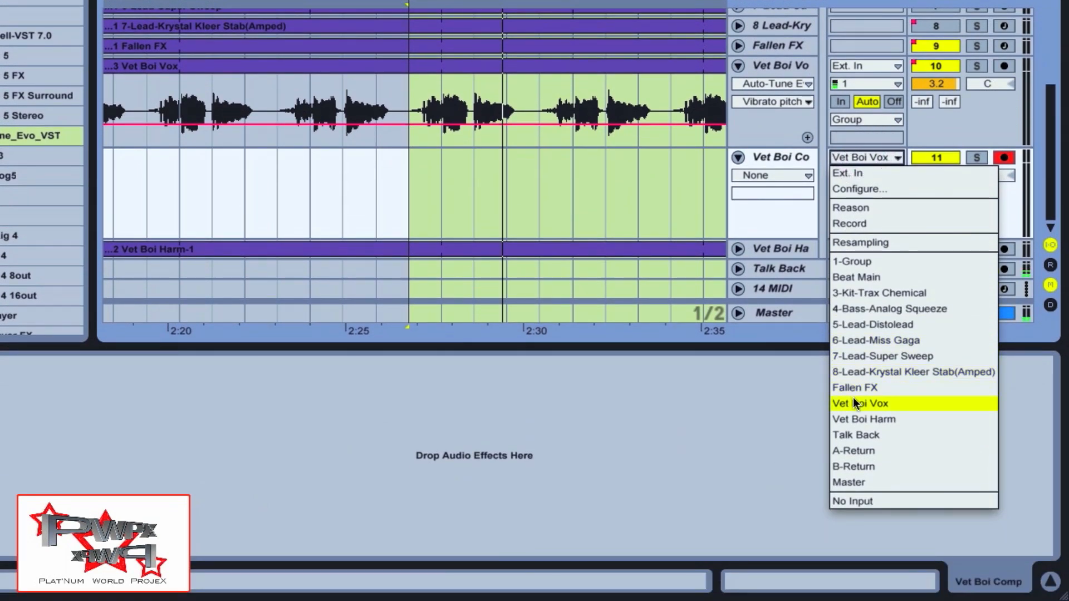
click(855, 402)
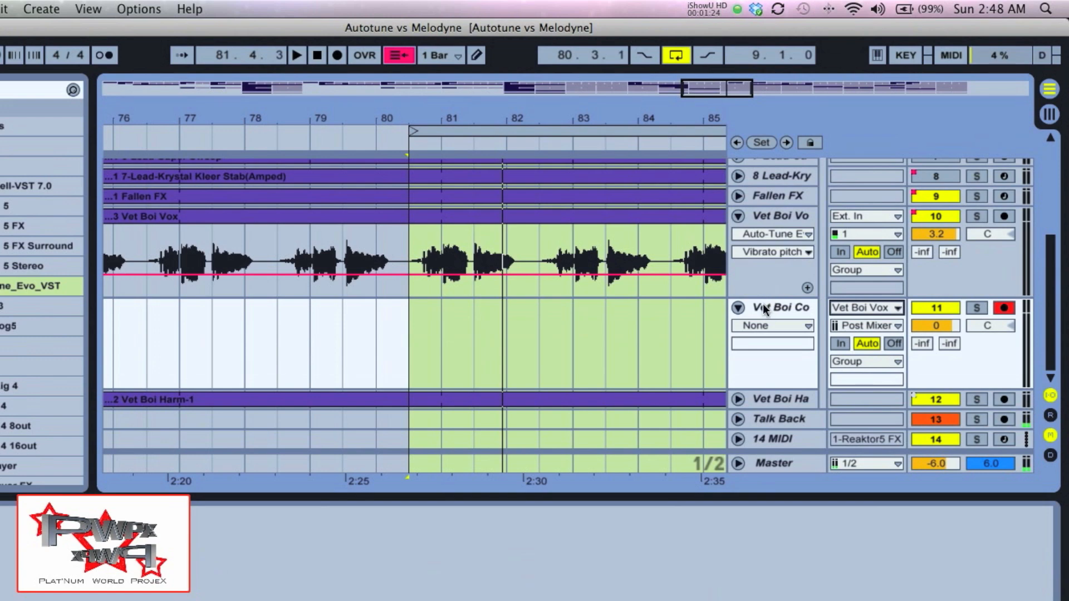
Record the Vet Boi Vox output onto the Vet Boi Comp track from 80.3.1 to about bar 84 and select the recorded clip.
key(r)
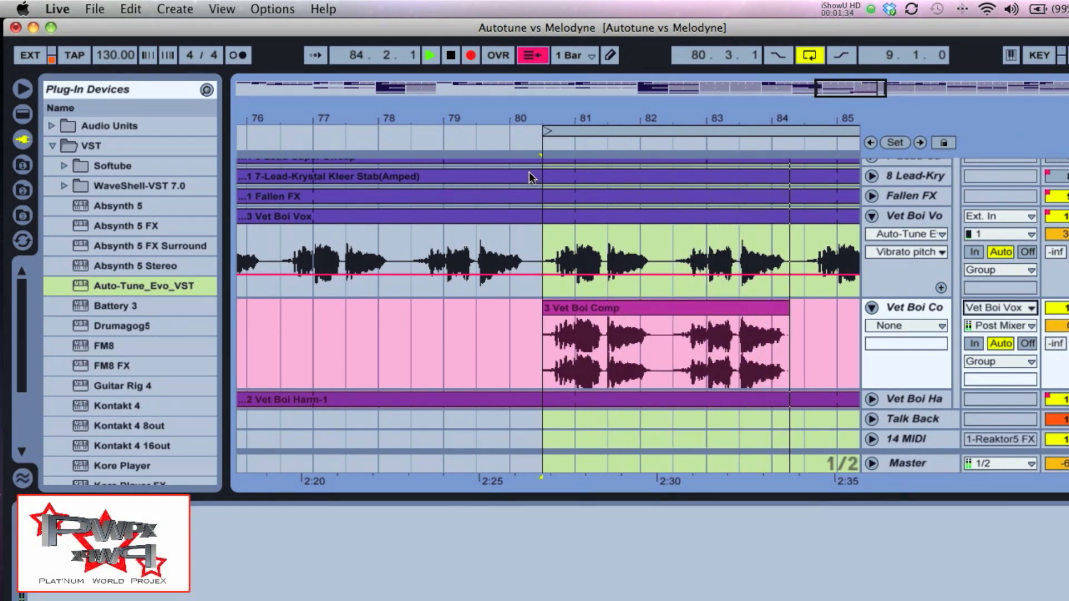
key(space)
click(589, 309)
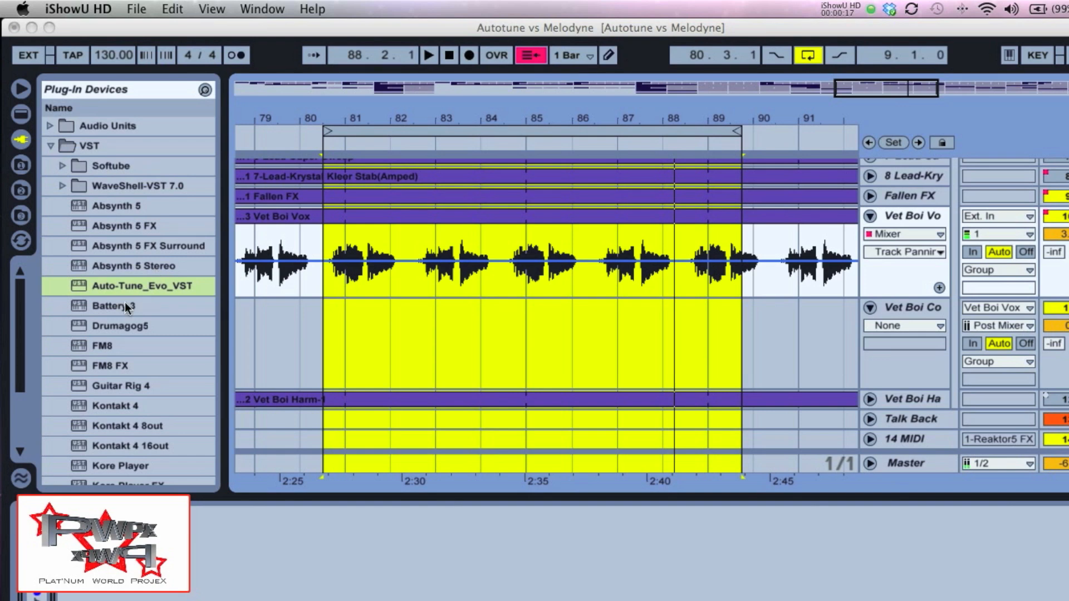
Insert the Melodyne plugin on the Vet Boi Vox track and position its editor window over the arrangement.
scroll(125, 302, down, 8)
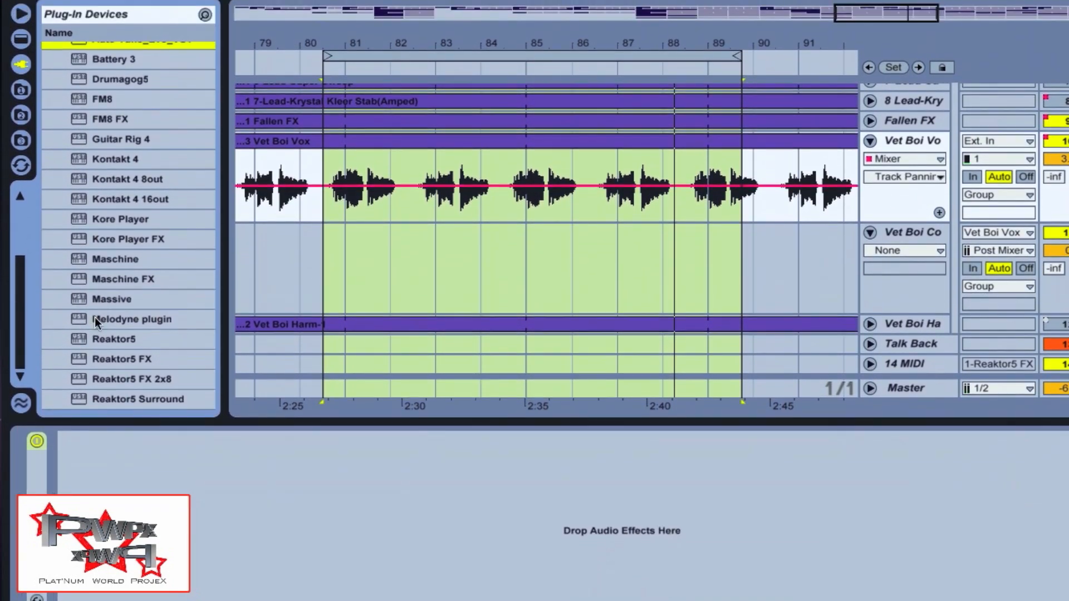
drag(84, 319, 195, 515)
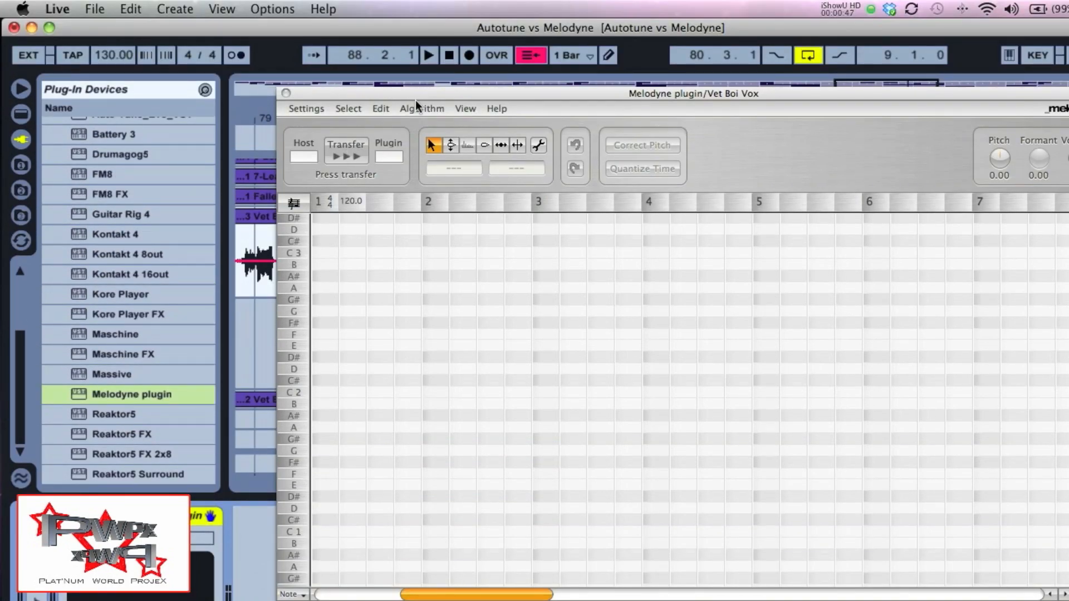
drag(416, 94, 358, 131)
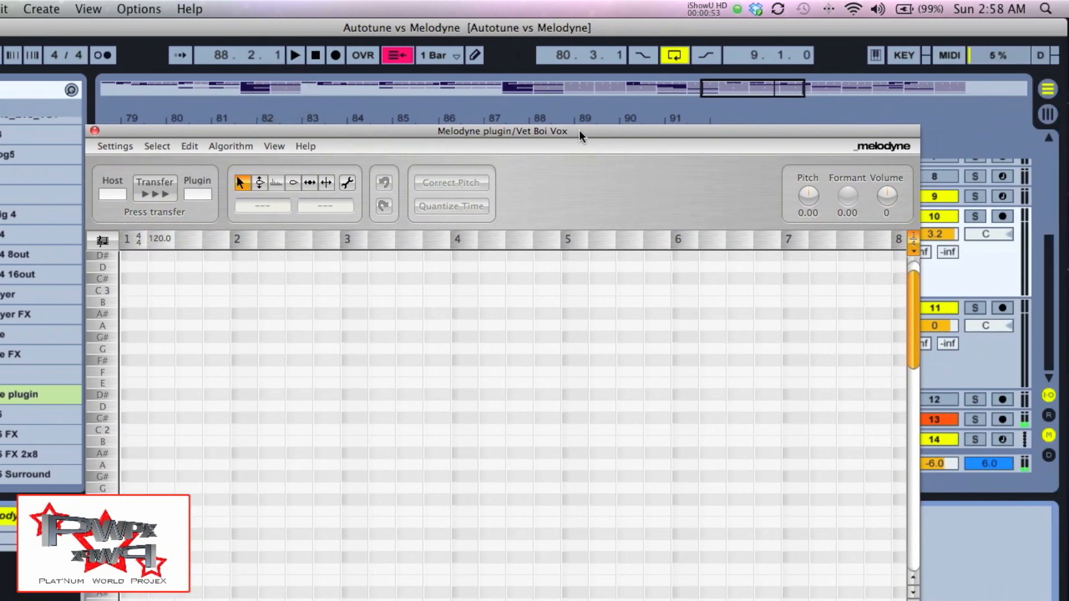
drag(579, 133, 532, 113)
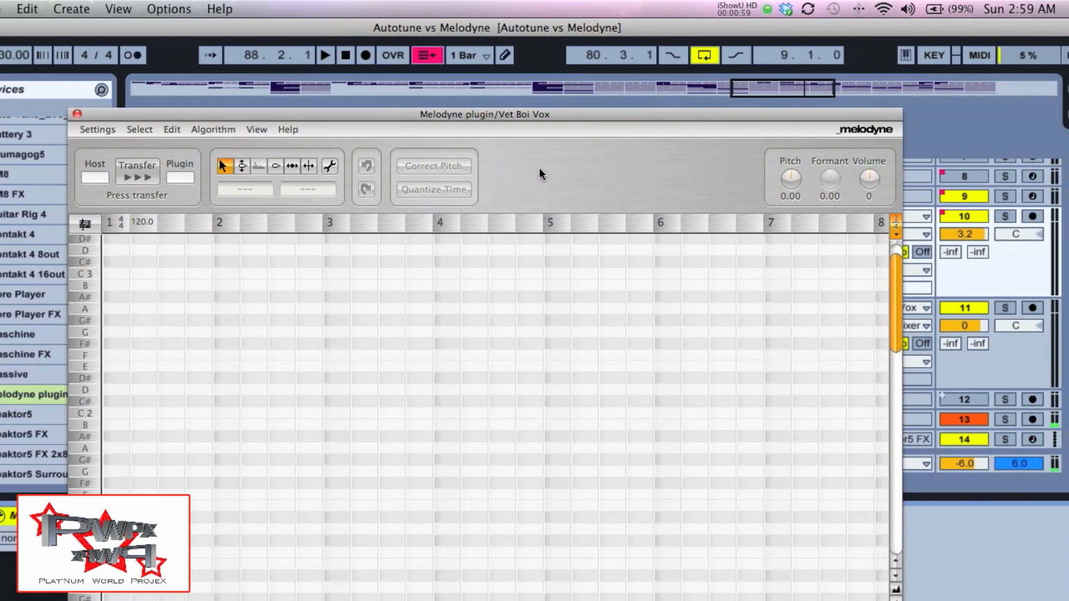
drag(493, 116, 502, 131)
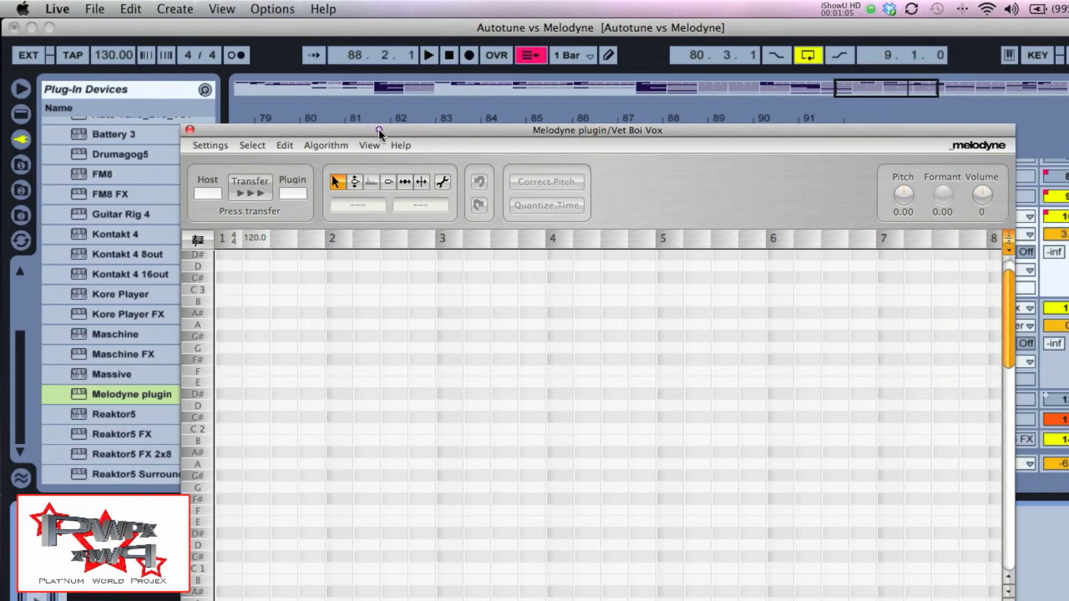
click(309, 130)
click(668, 171)
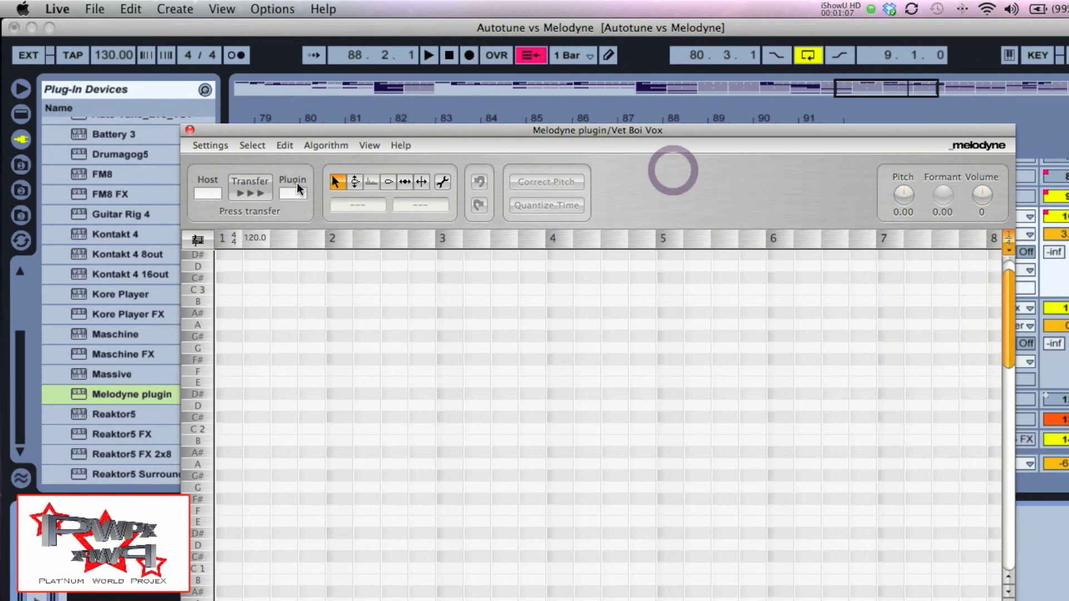
Transfer the looped vocal from the Vet Boi Vox track into Melodyne, capturing playback up to about bar 84.
click(247, 187)
key(space)
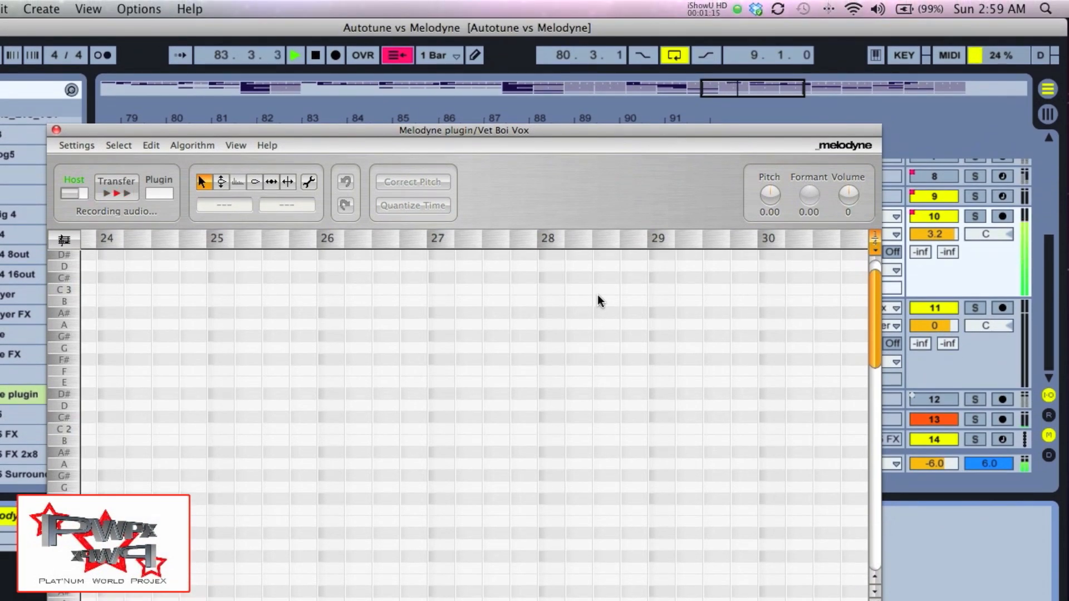
key(space)
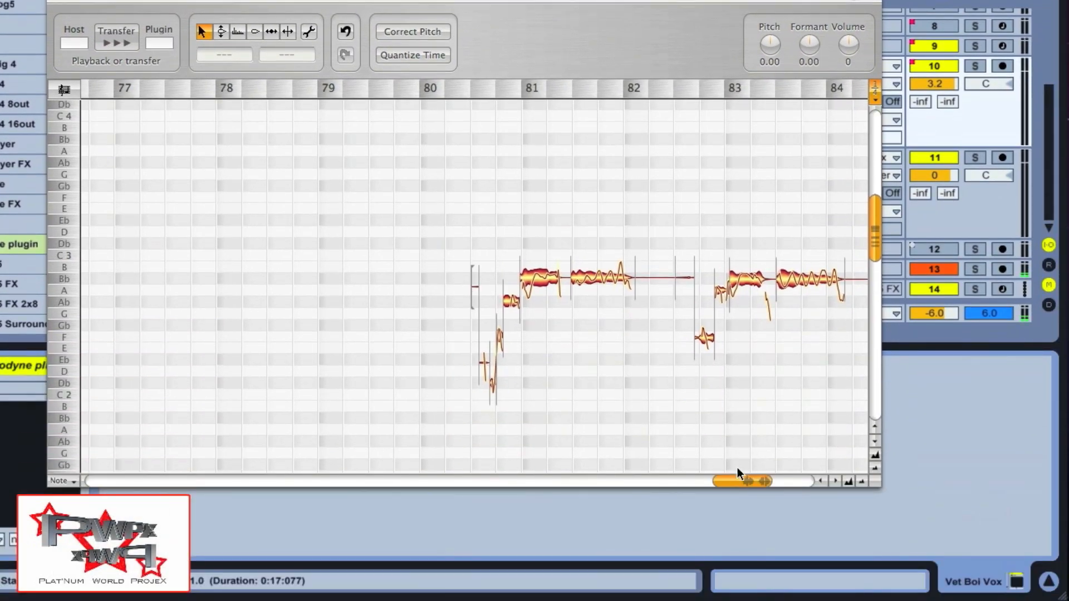
Check the Autoscrolling display option in Melodyne and play the transferred vocal notes with it enabled.
drag(740, 482, 753, 482)
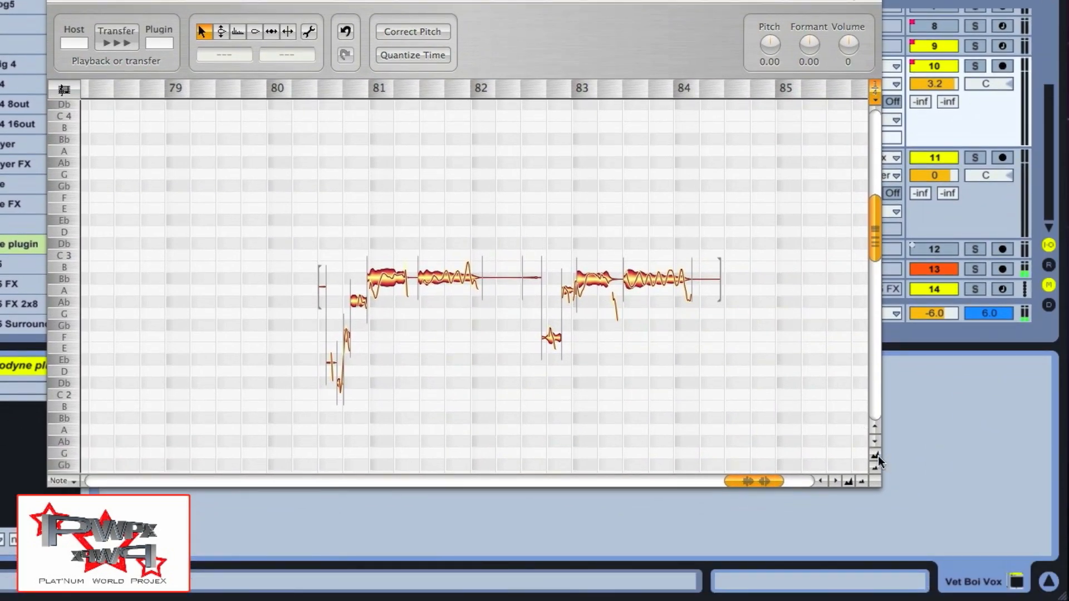
click(876, 459)
click(875, 459)
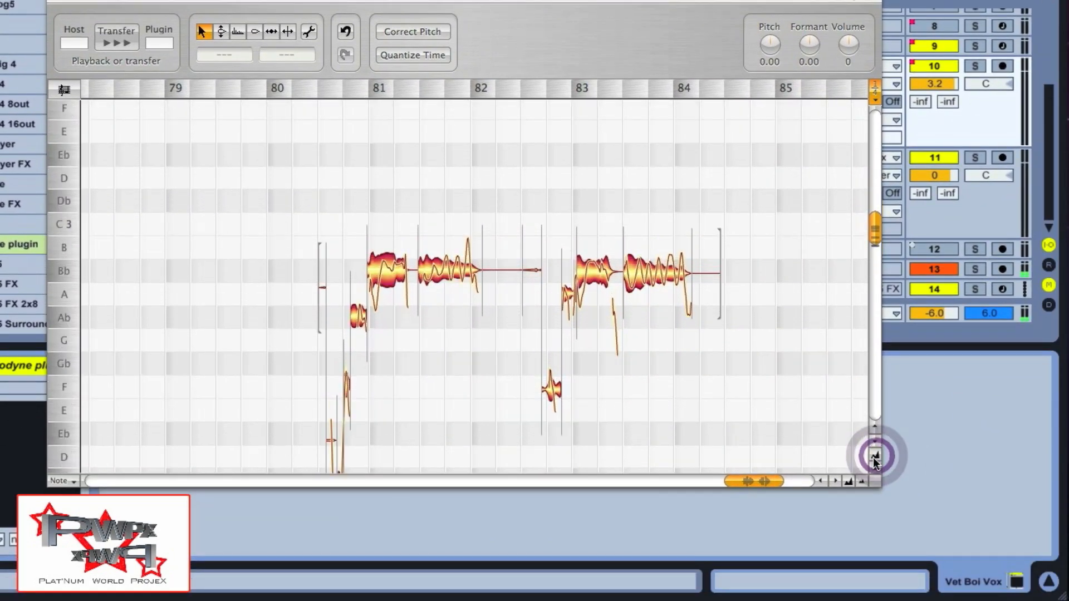
click(875, 460)
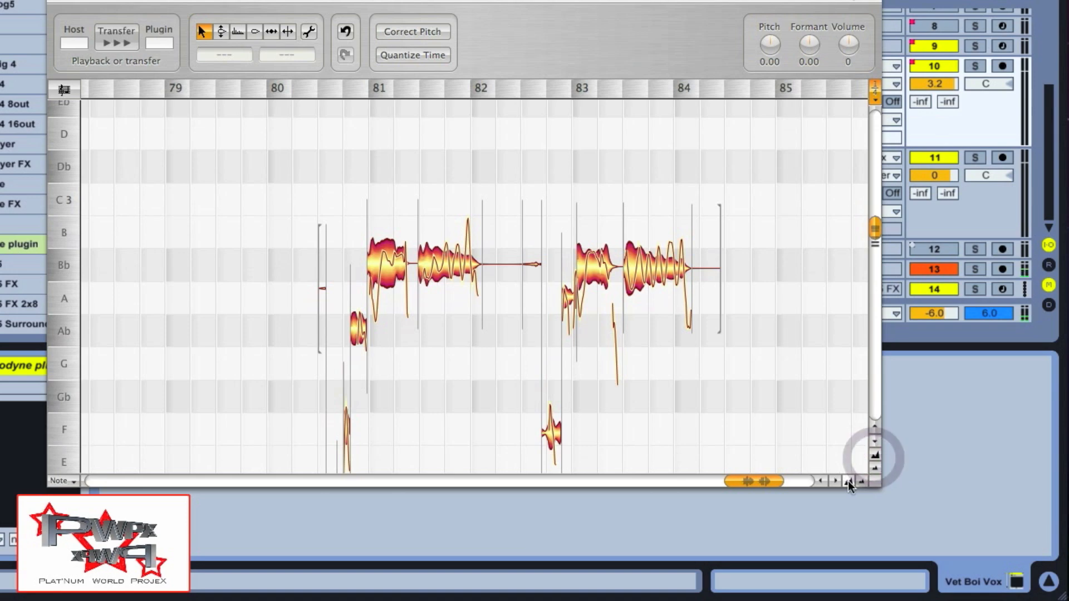
click(847, 481)
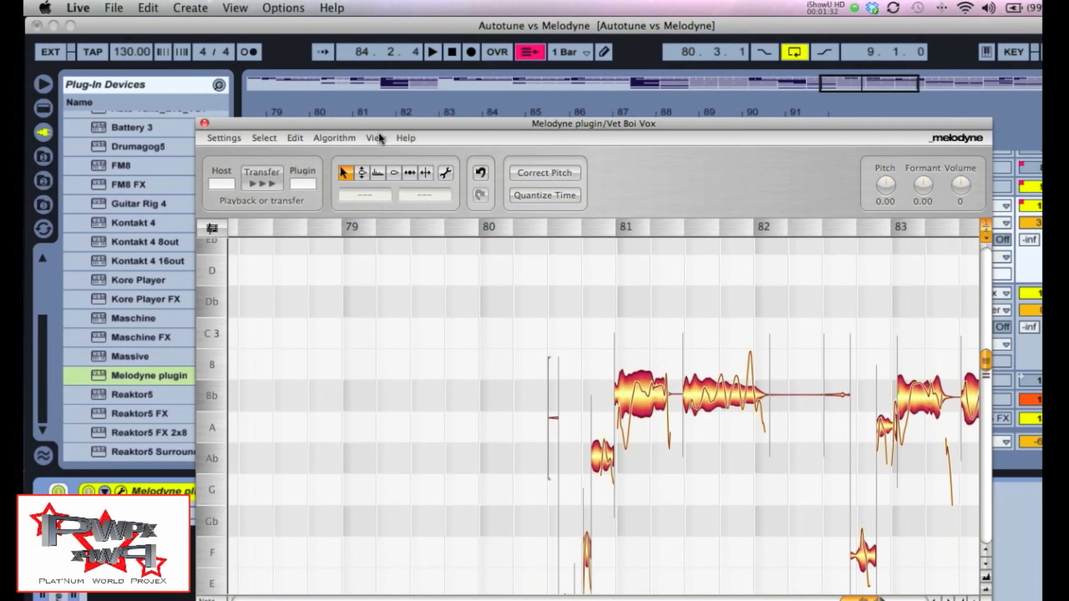
click(378, 138)
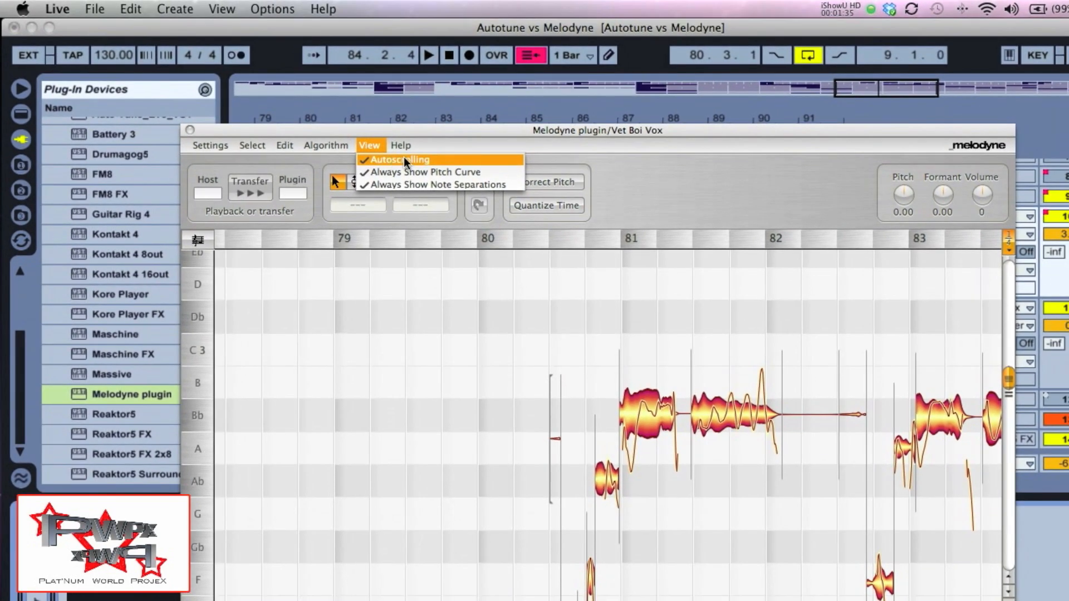
click(696, 192)
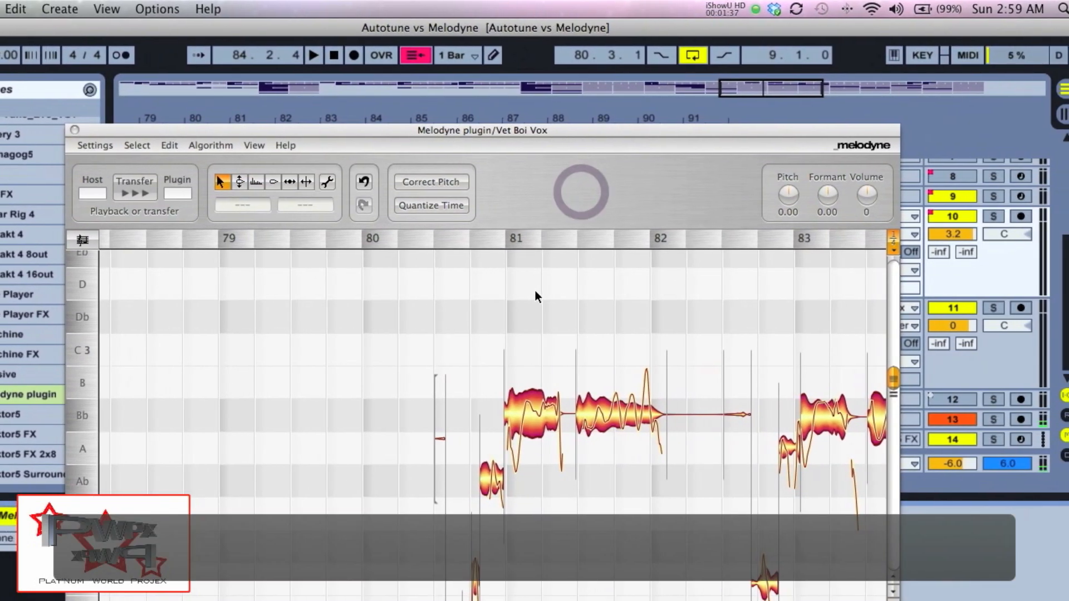
key(space)
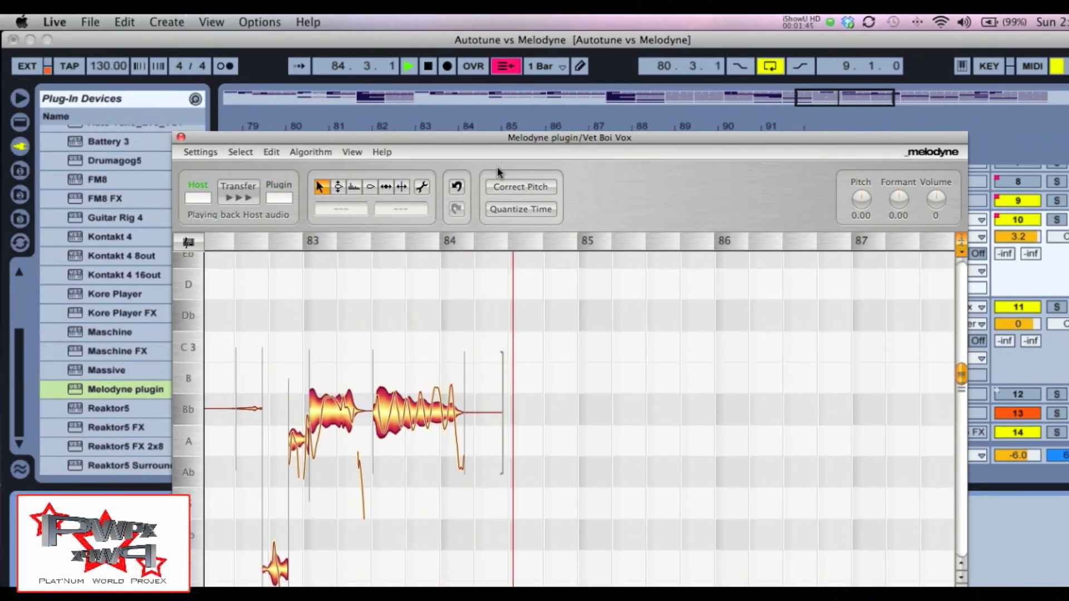
key(space)
Turn off Autoscrolling in the Melodyne editor.
scroll(559, 348, left, 4)
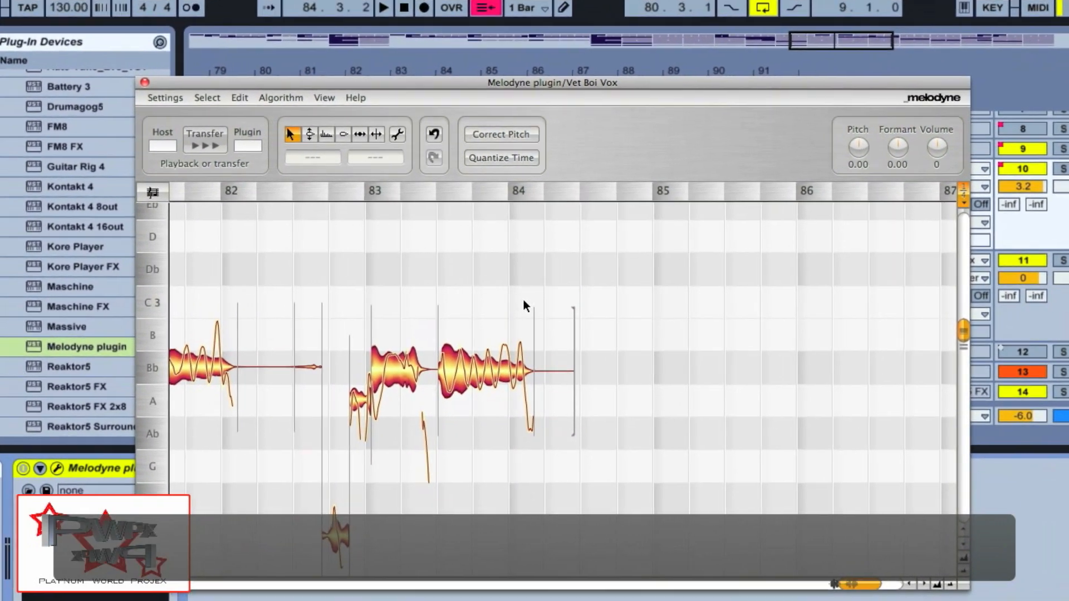
scroll(533, 299, left, 7)
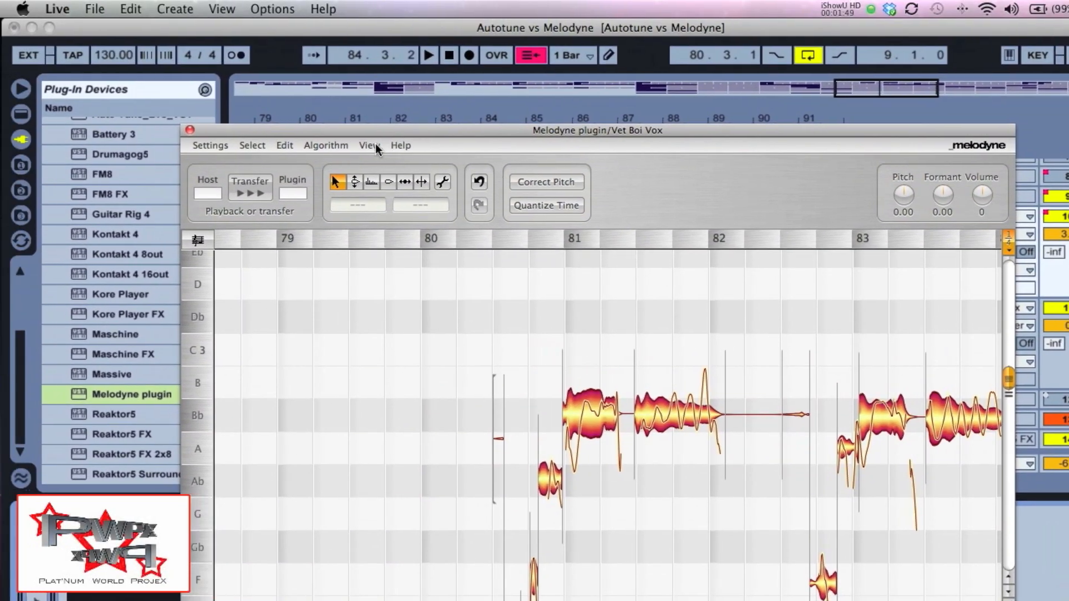
click(344, 97)
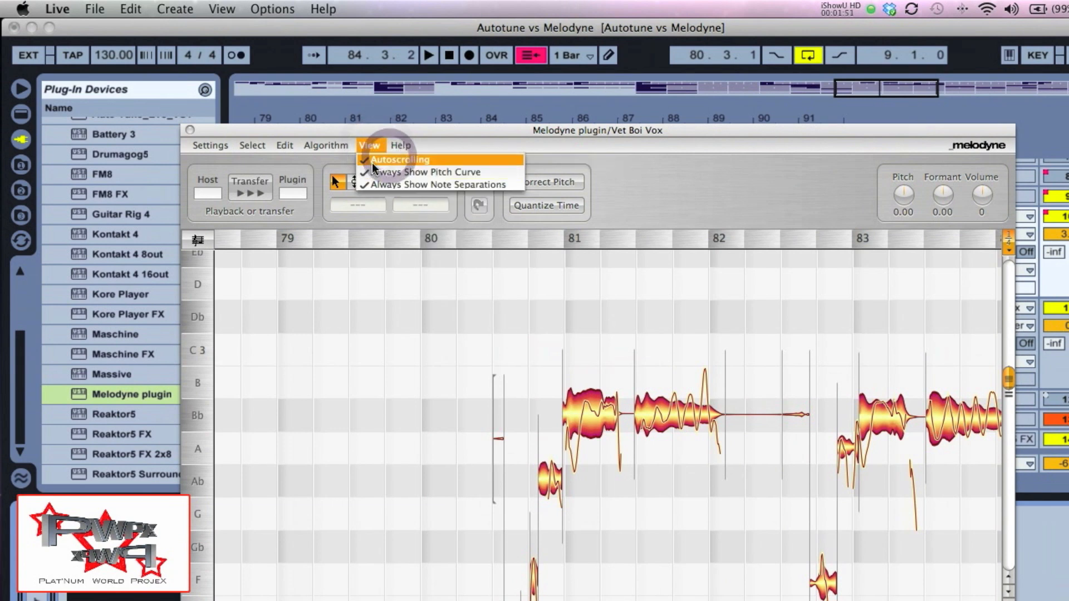
click(374, 162)
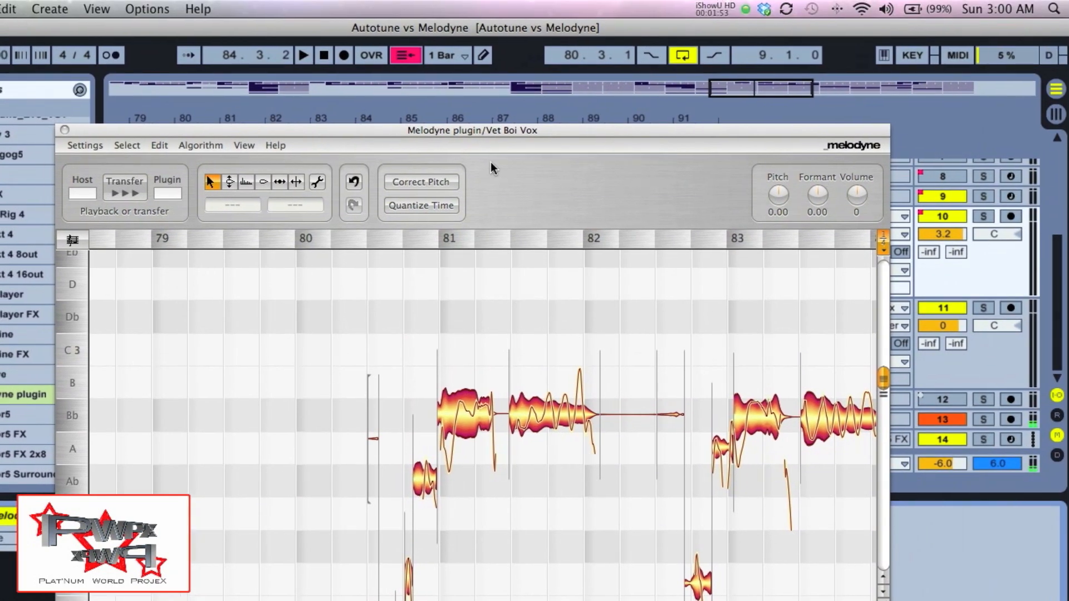
Play back the transferred vocal in Melodyne with bars 80 to 84 in view and stop at about bar 82.
scroll(489, 355, right, 2)
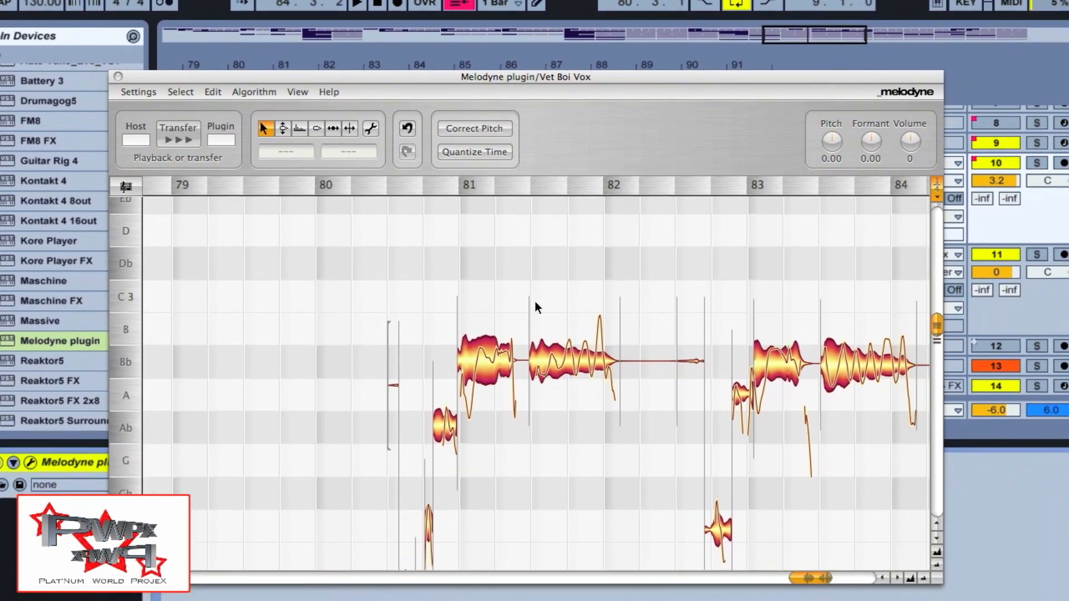
scroll(535, 302, right, 6)
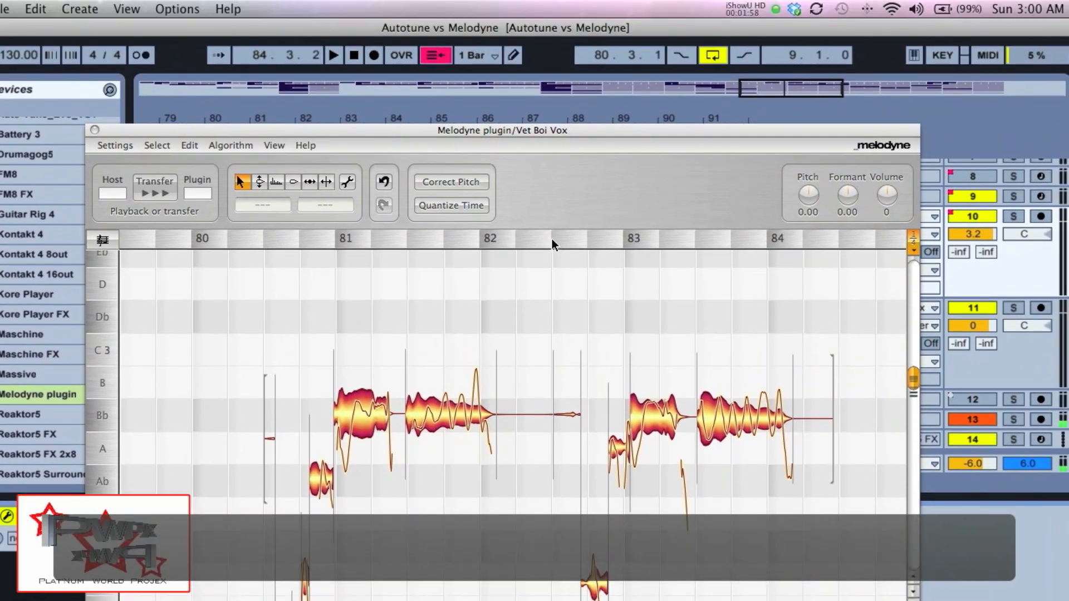
click(569, 178)
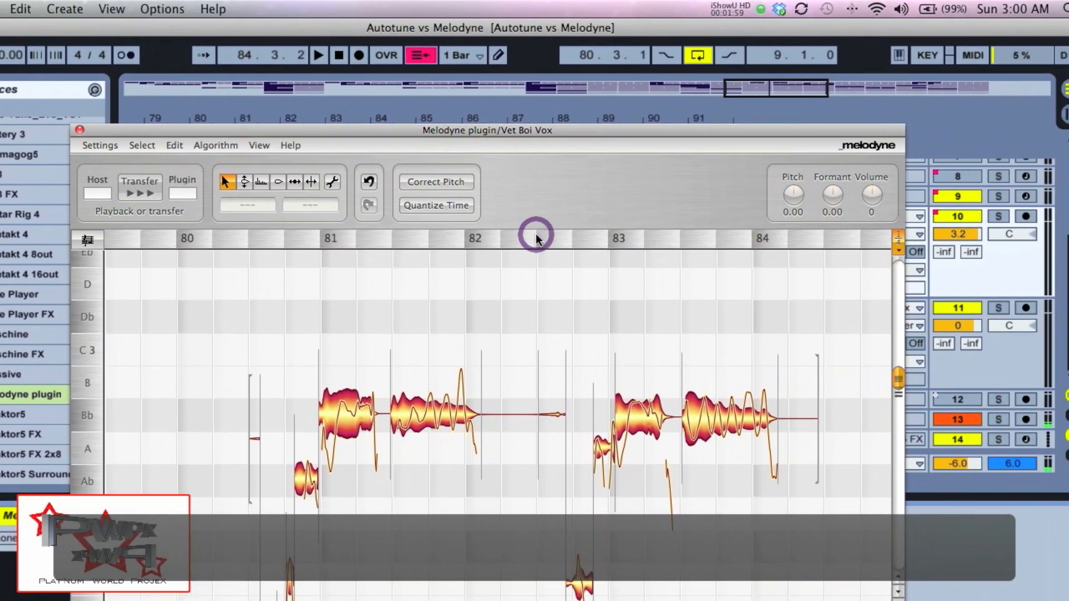
click(529, 192)
key(space)
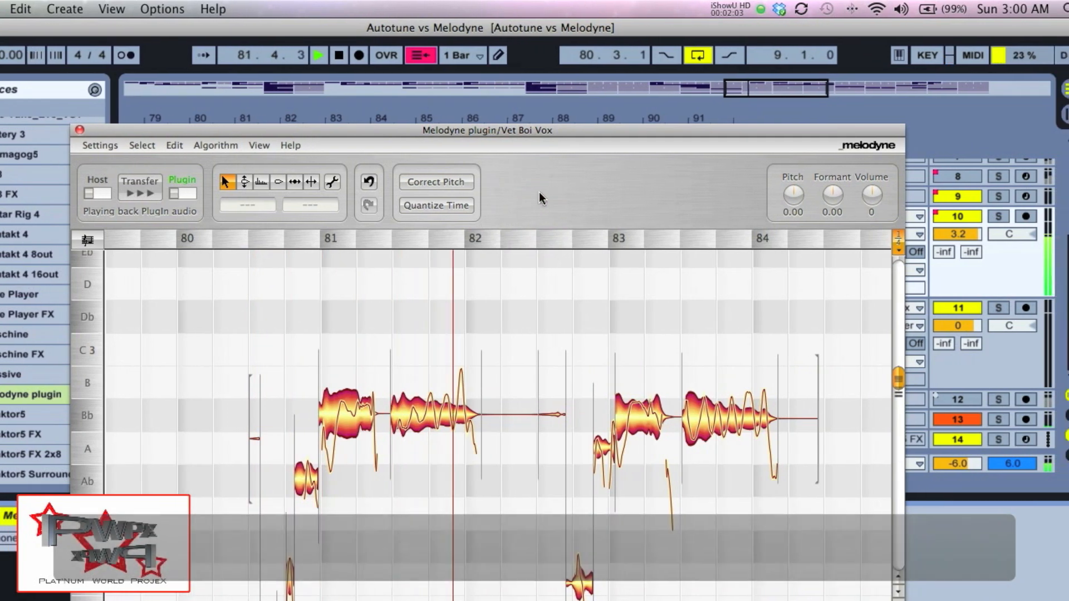
key(space)
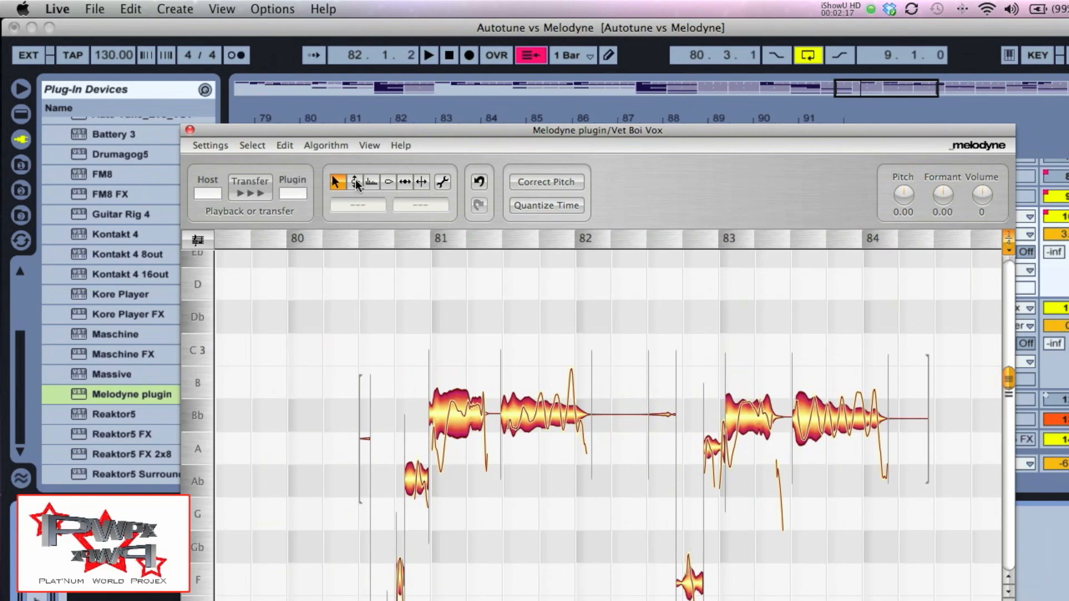
Select all the transferred vocal notes and correct both their pitch center and pitch drift to 100%.
click(355, 181)
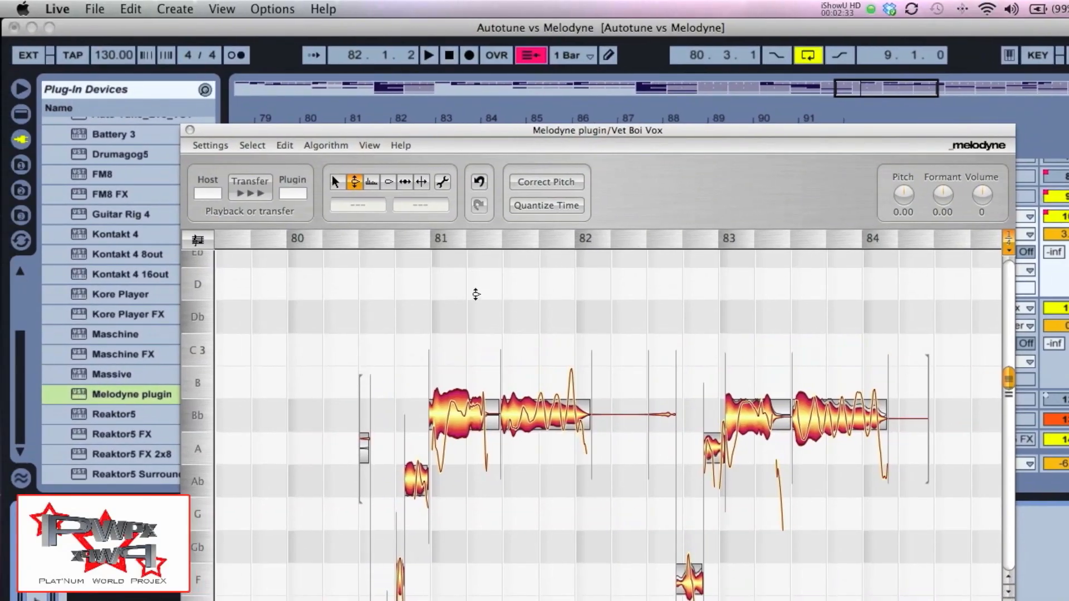
click(476, 229)
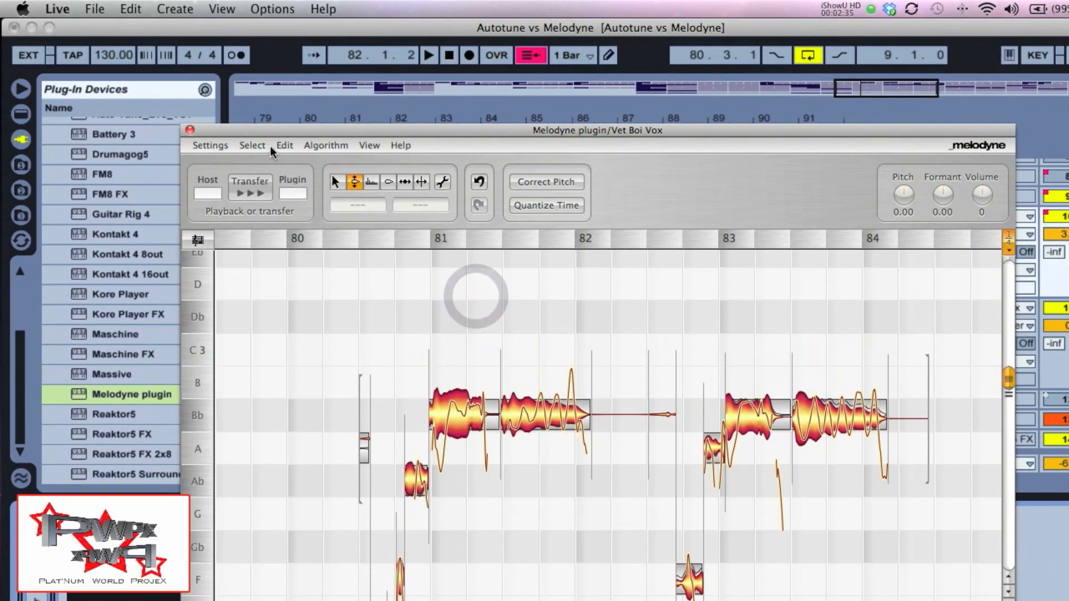
click(253, 145)
click(257, 159)
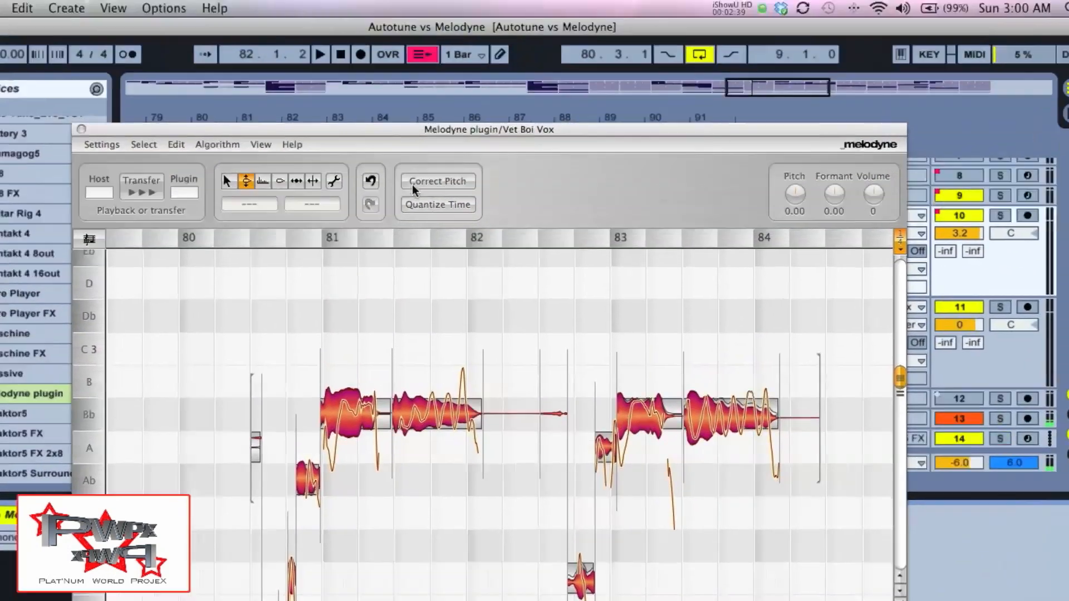
click(530, 67)
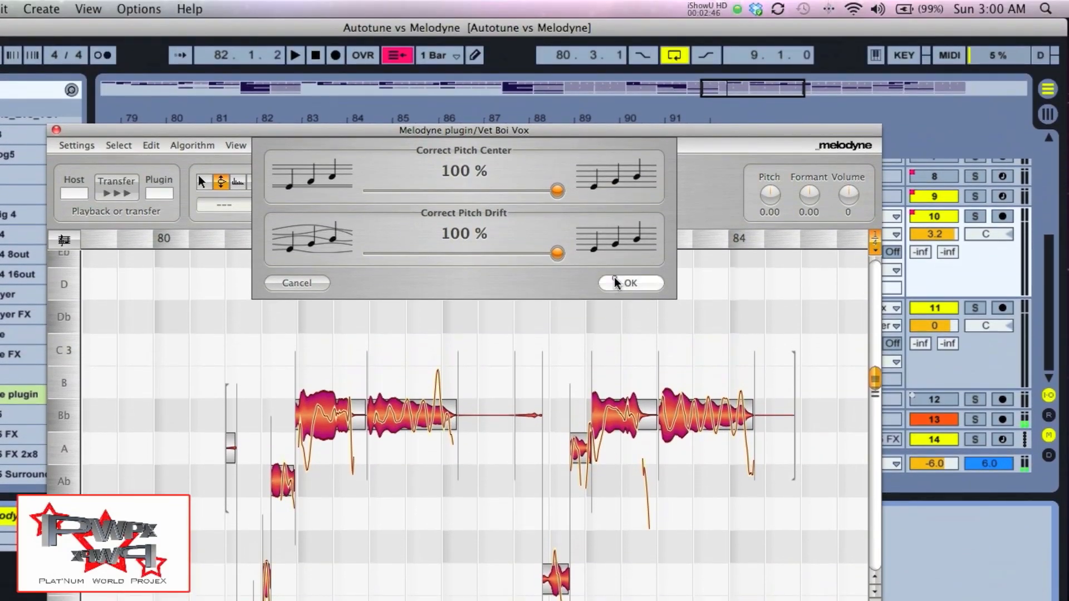
click(617, 283)
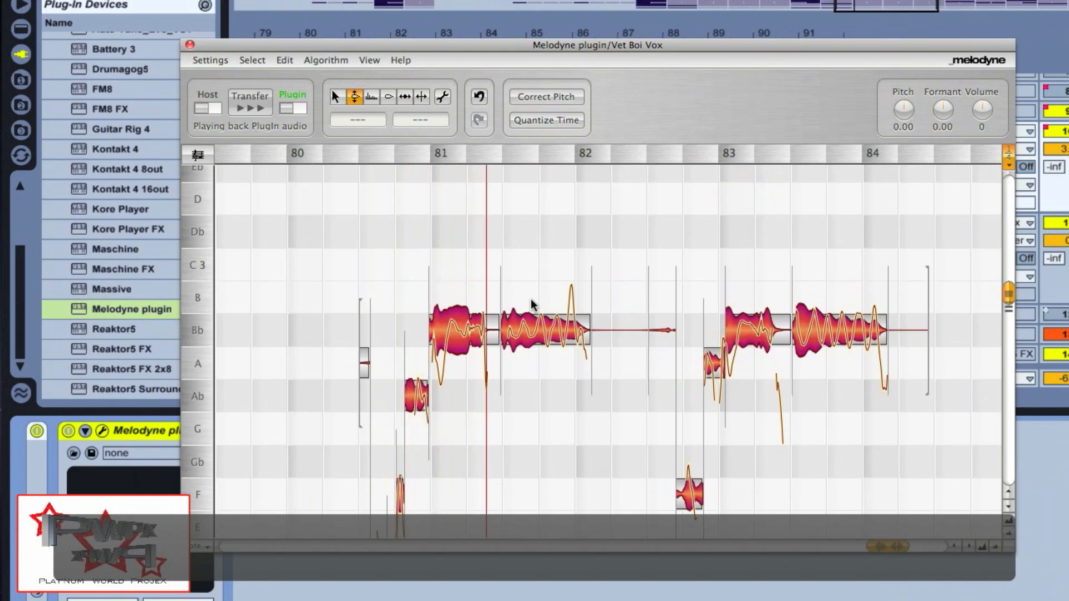
Play back the pitch-corrected vocal to about bar 84 and undo the pitch correction.
scroll(536, 301, down, 4)
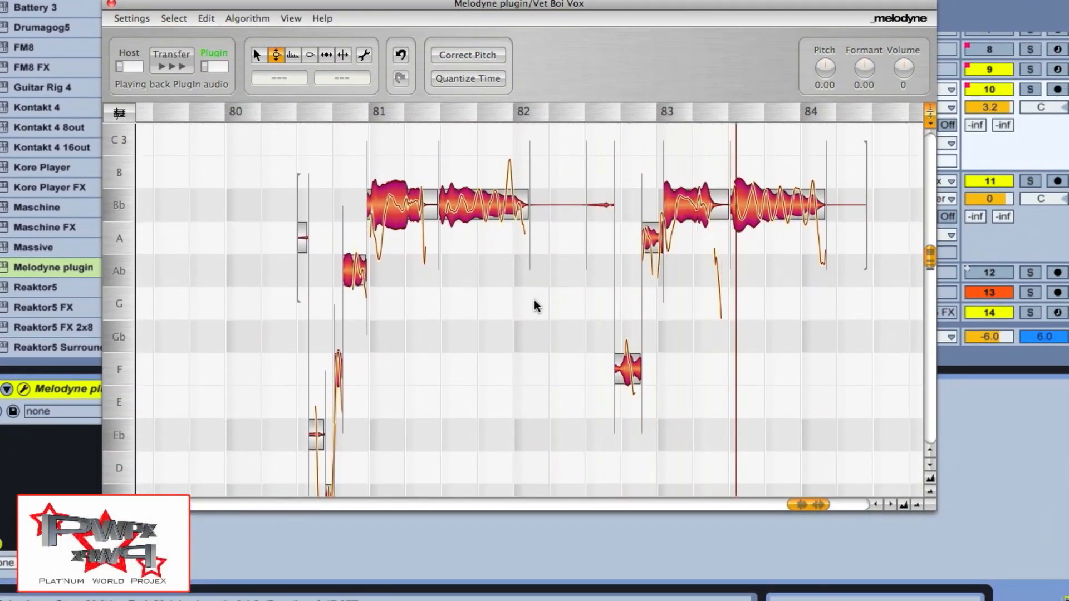
key(space)
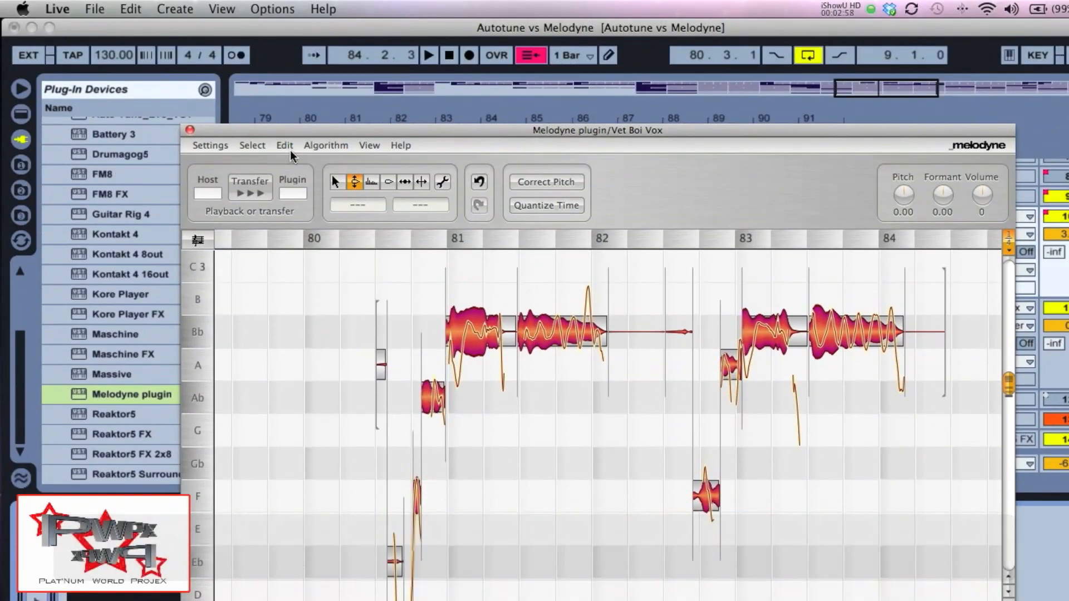
click(191, 29)
mouse_move(207, 43)
mouse_move(284, 146)
click(320, 162)
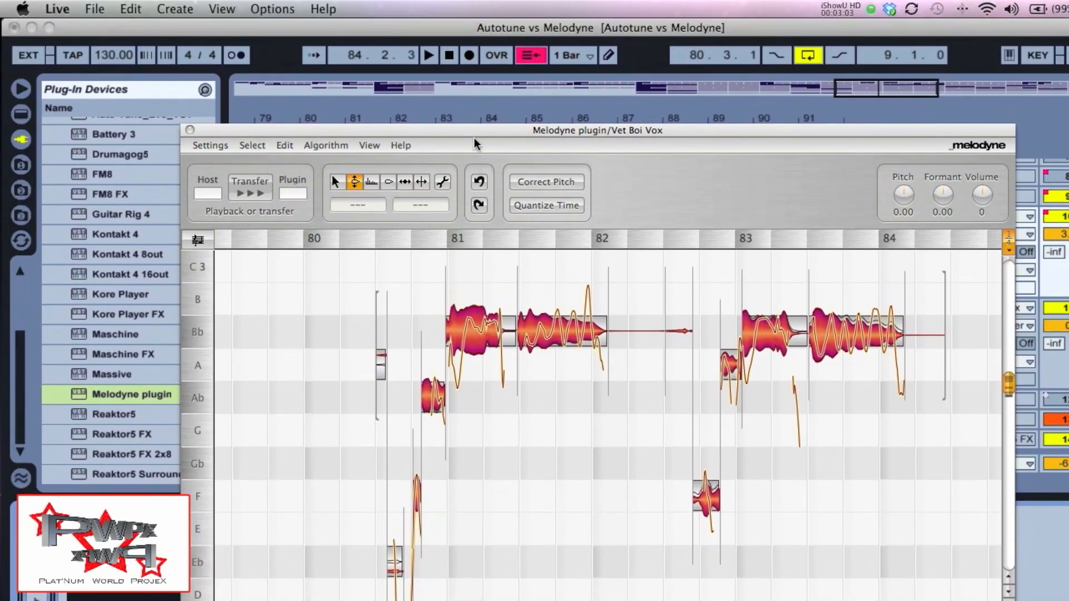
Snap the short Eb, Db and F notes before bar 81 to their exact pitch with the pitch tool.
drag(472, 131, 471, 121)
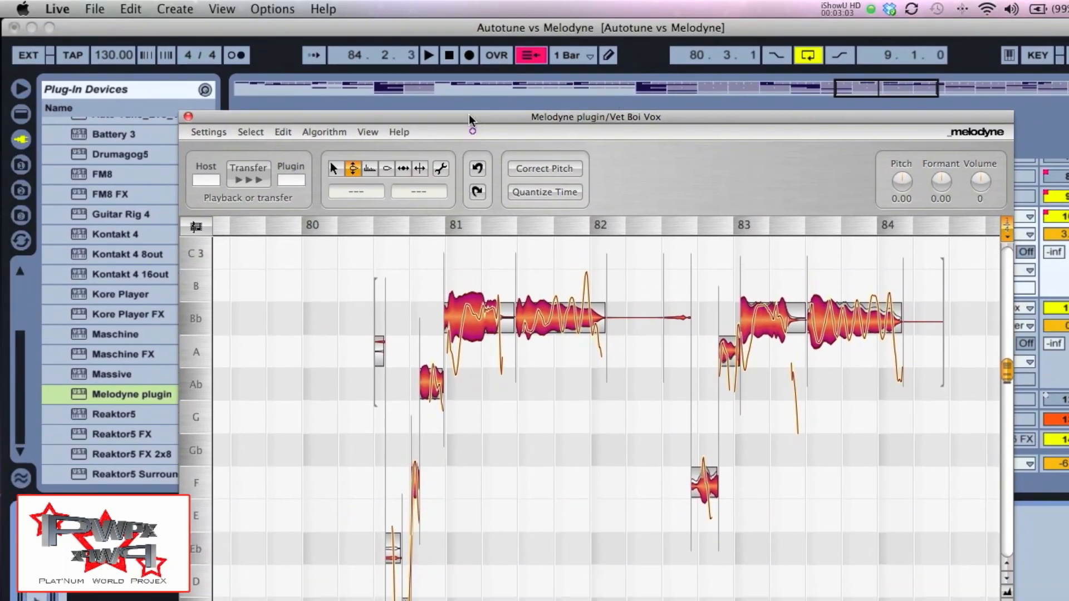
drag(470, 121, 469, 112)
click(975, 551)
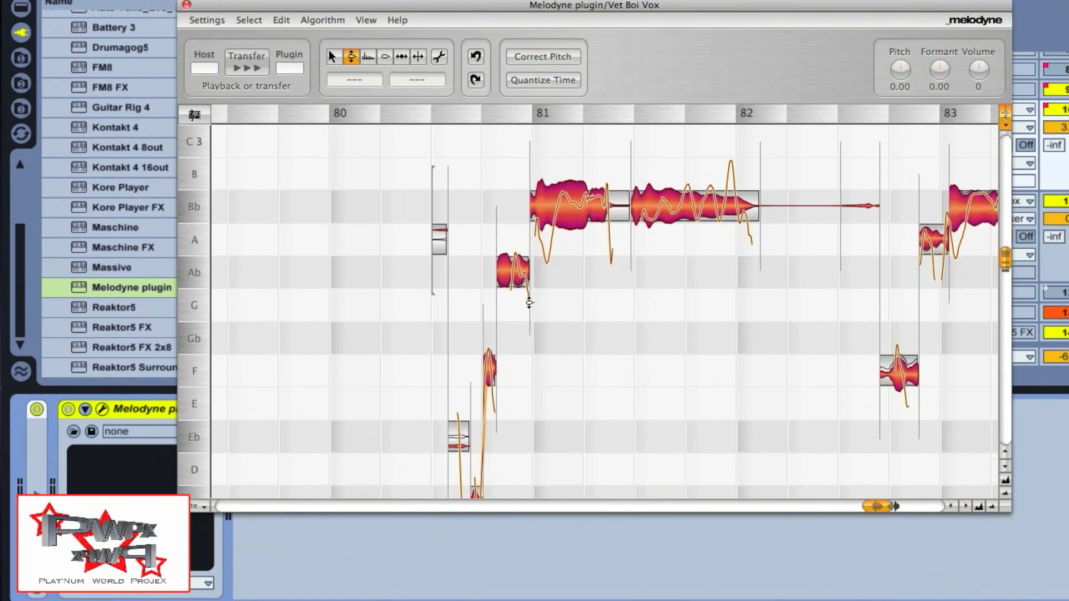
scroll(529, 302, down, 4)
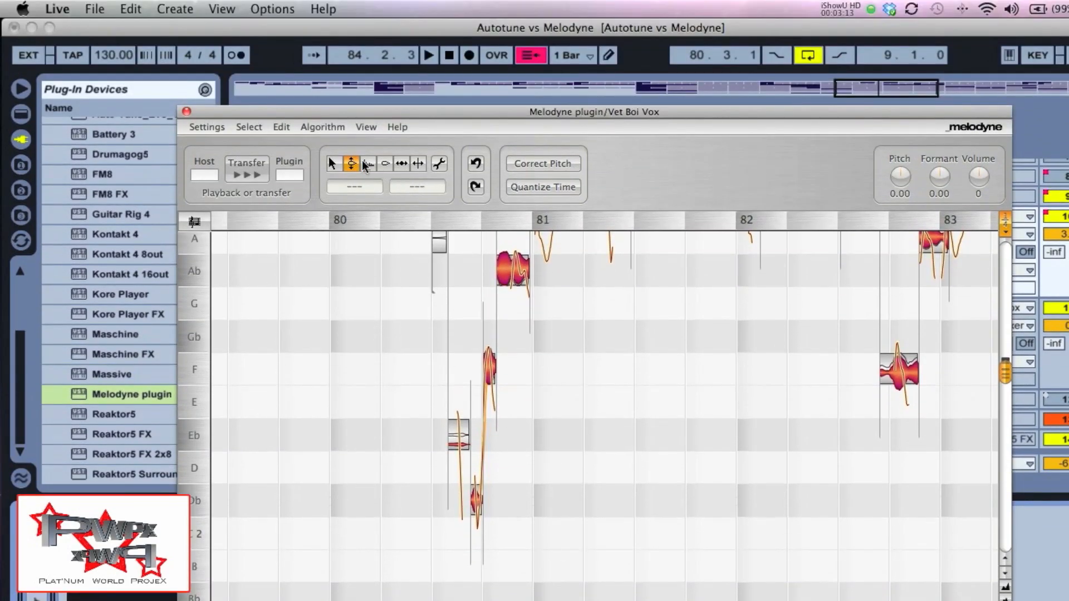
click(351, 77)
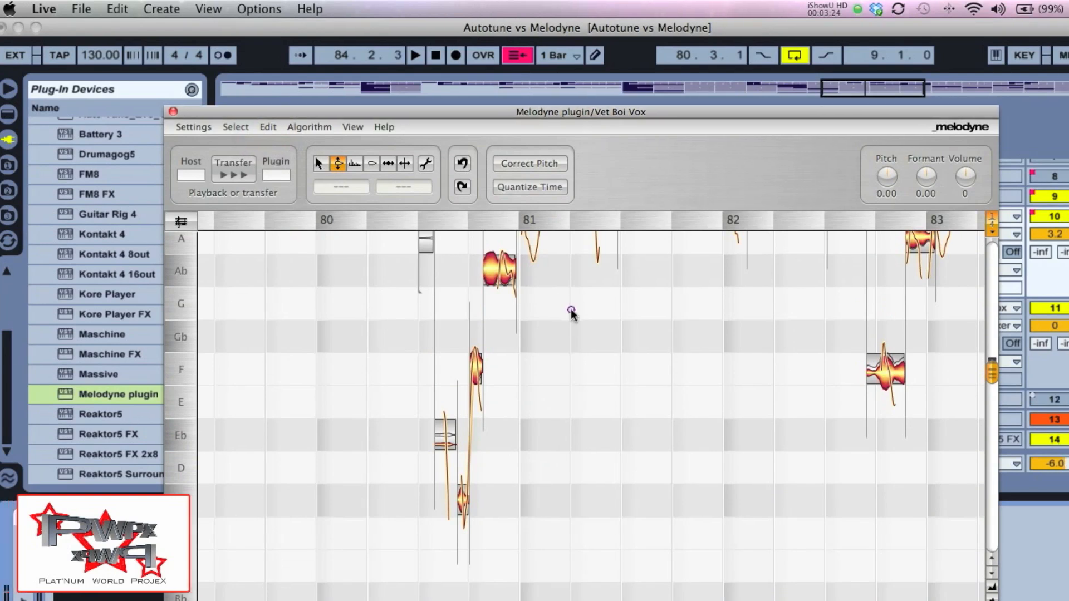
click(585, 310)
click(352, 165)
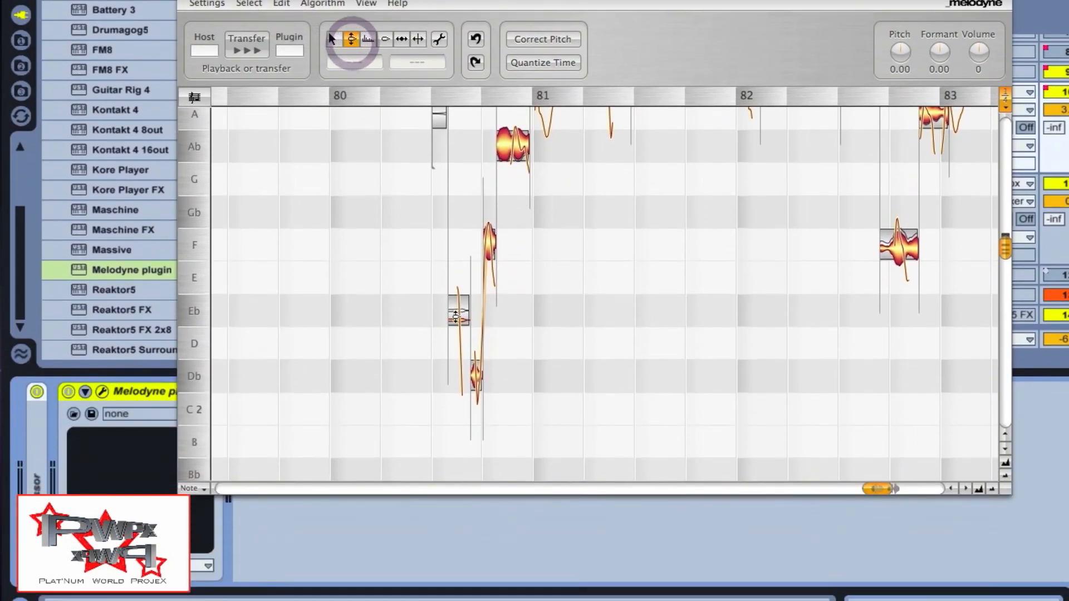
click(456, 316)
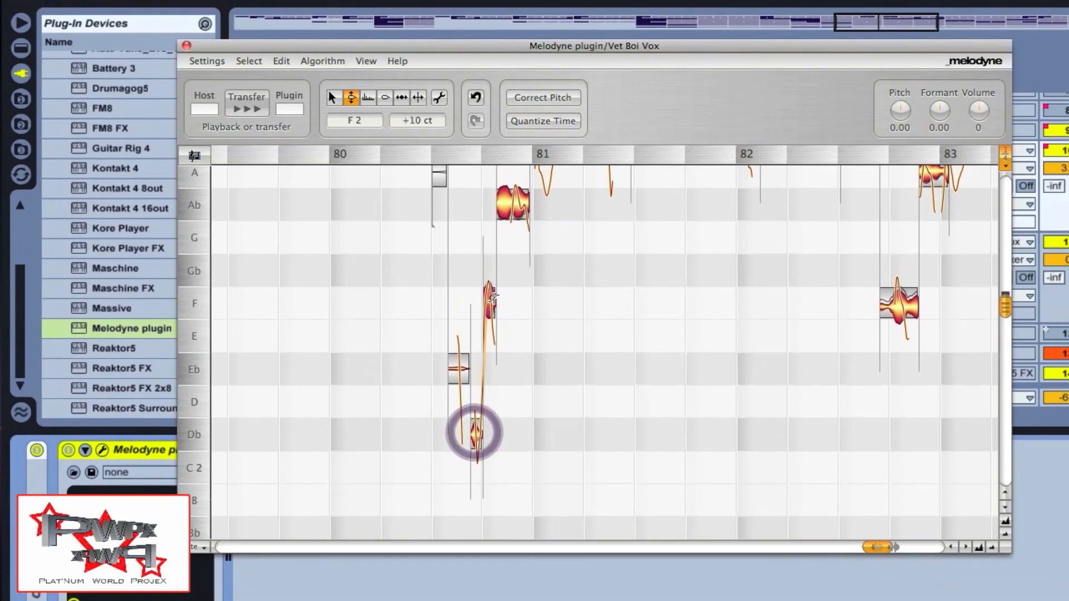
double_click(491, 215)
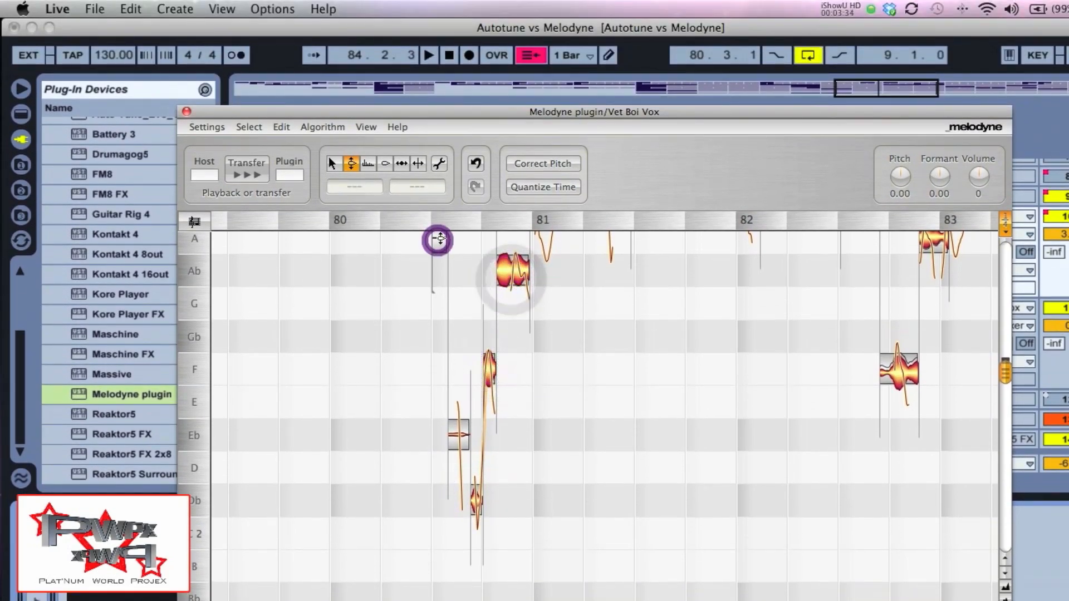
Move the very first short note down to Eb 2 and snap it to 0 ct.
drag(437, 372, 439, 428)
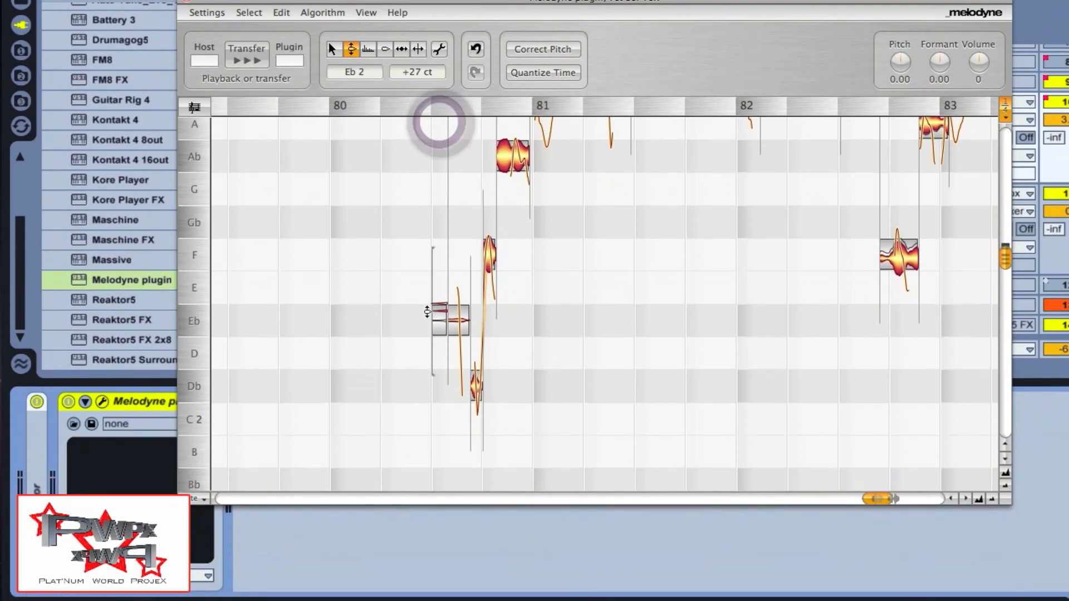
double_click(439, 296)
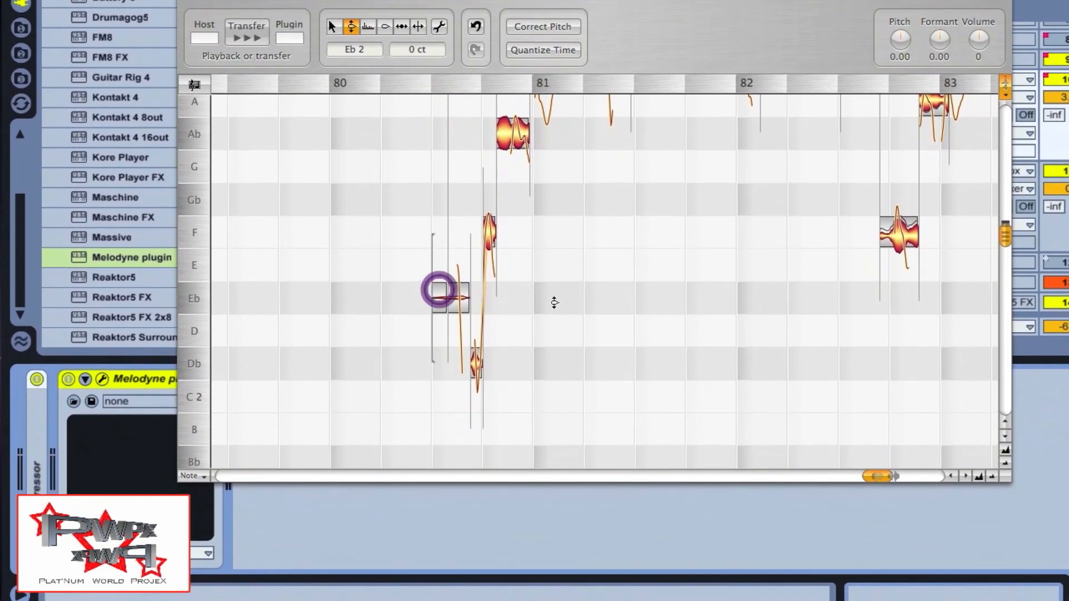
Snap the Ab note just before bar 81 and the two long Bb notes of bar 81 to their exact pitch.
scroll(439, 297, up, 1)
scroll(565, 243, up, 2)
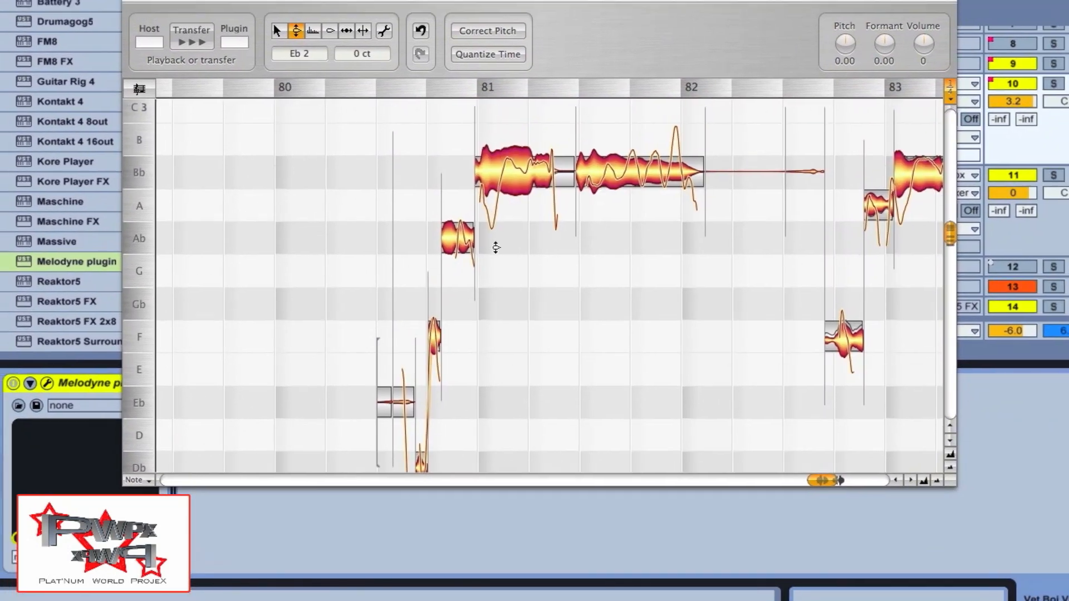
click(512, 220)
double_click(560, 240)
double_click(673, 237)
Snap the two long Bb notes of bar 83 and the A and F notes leading into them to exact pitch.
scroll(692, 342, right, 3)
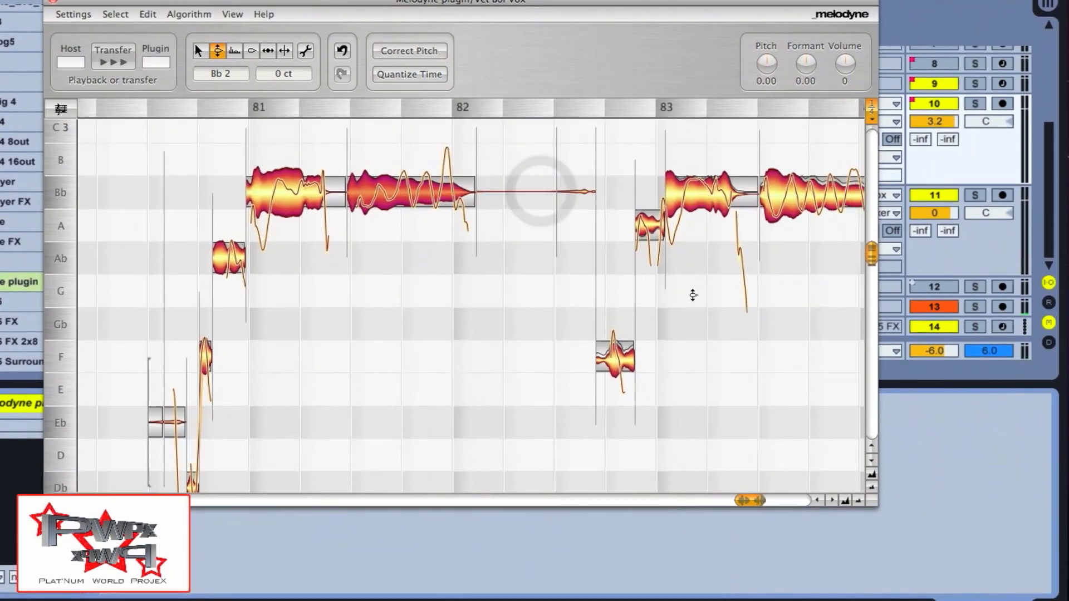
double_click(701, 230)
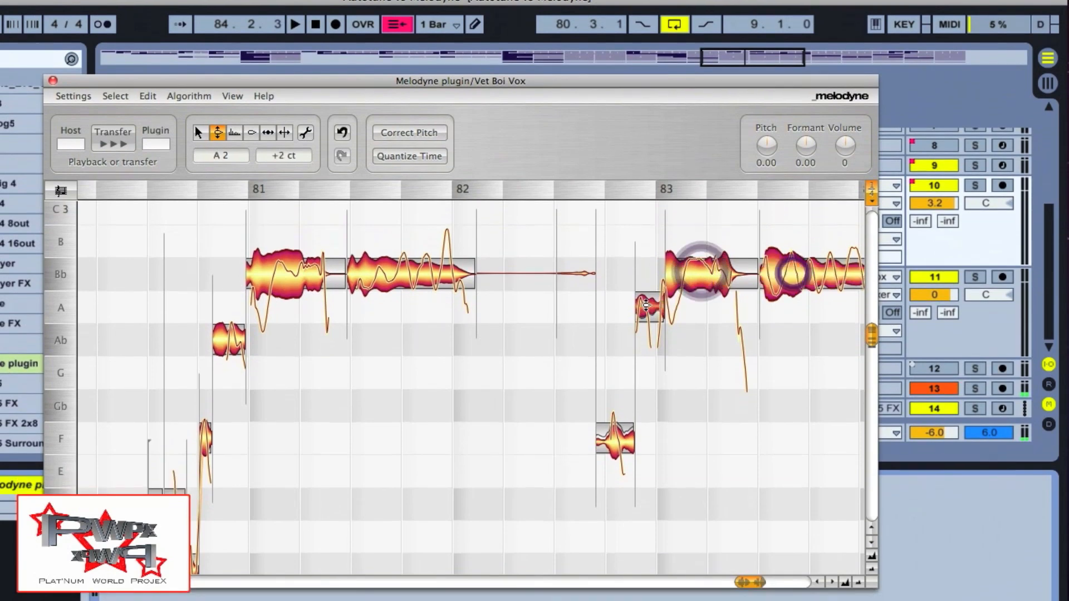
click(645, 329)
scroll(641, 316, right, 4)
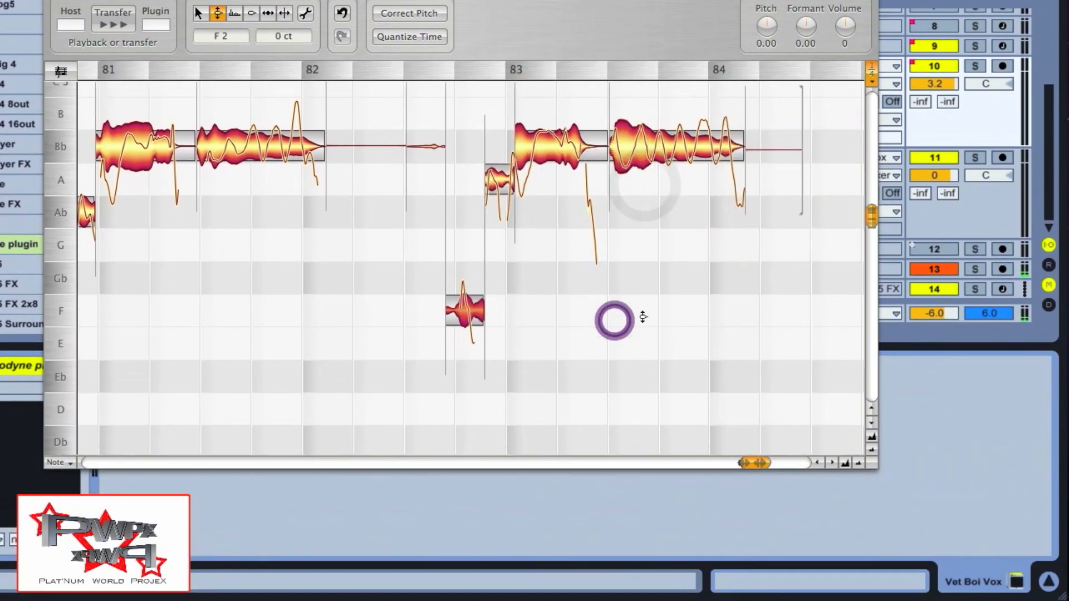
scroll(641, 314, down, 1)
scroll(634, 312, right, 2)
scroll(556, 294, left, 2)
scroll(548, 297, left, 8)
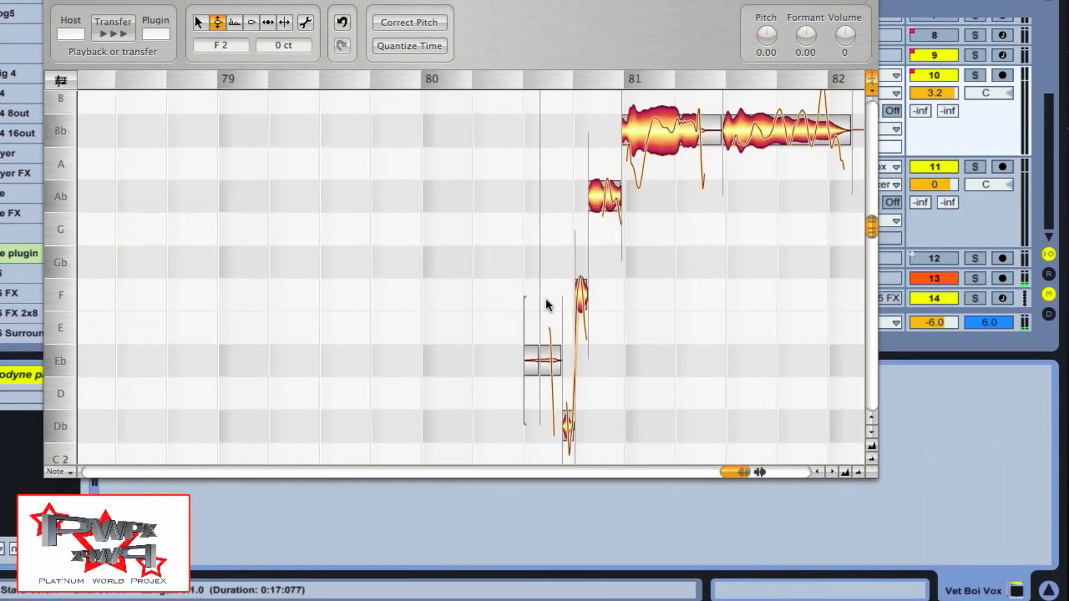
Play back the tuned vocal, lowering the first two short notes to Db 2 during playback, and stop at about bar 84.
key(space)
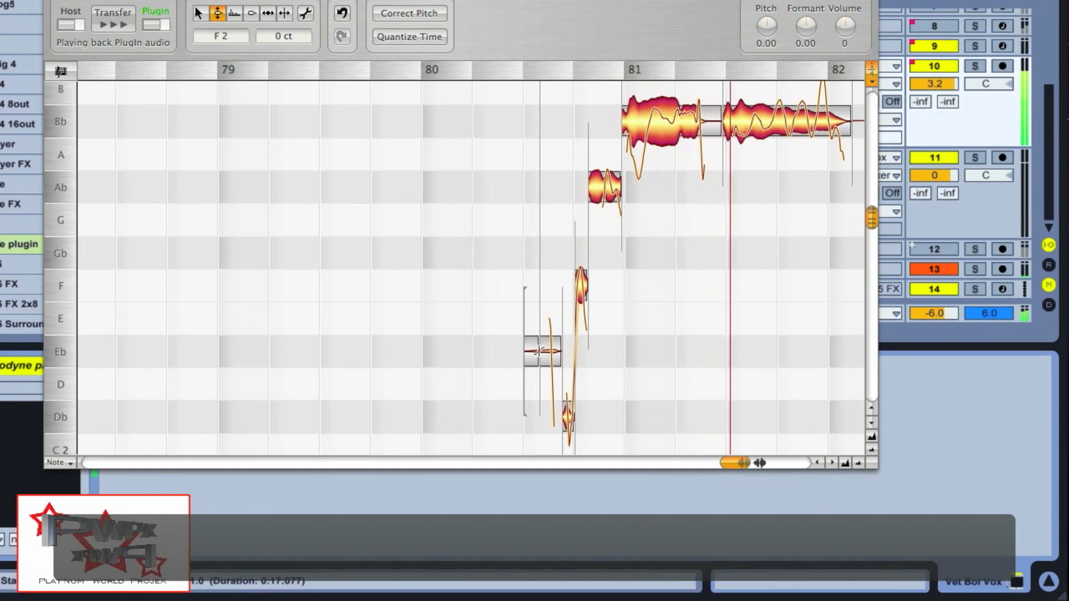
click(538, 351)
drag(546, 392, 546, 417)
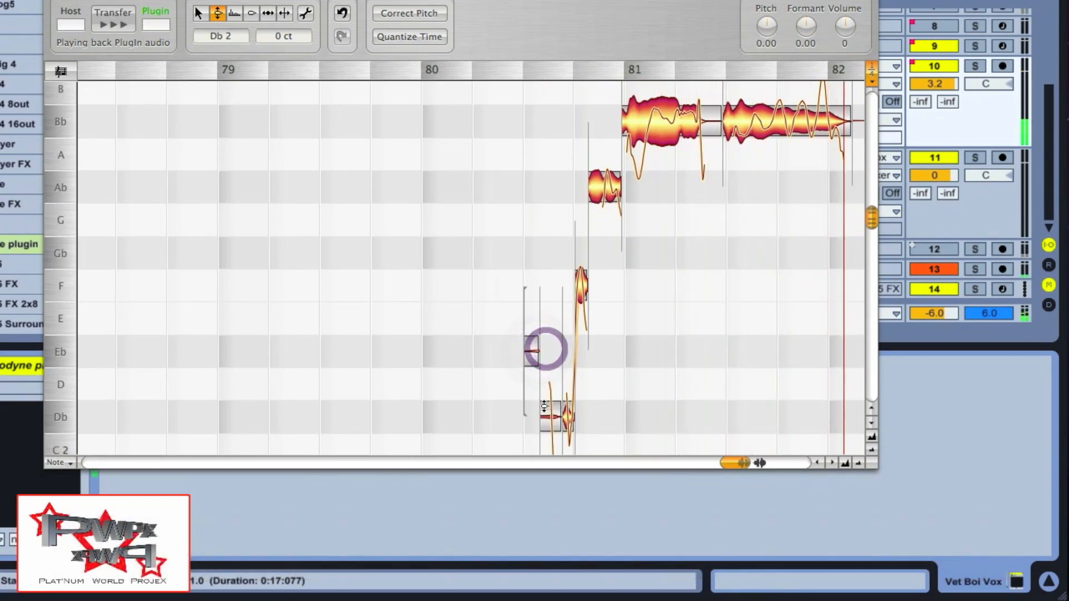
drag(527, 351, 522, 406)
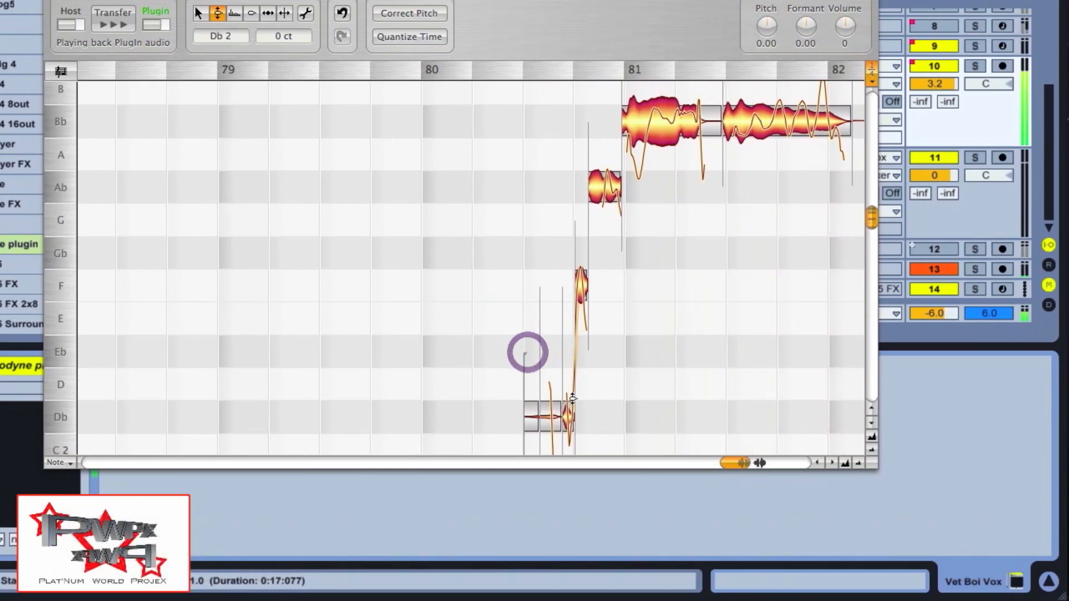
key(space)
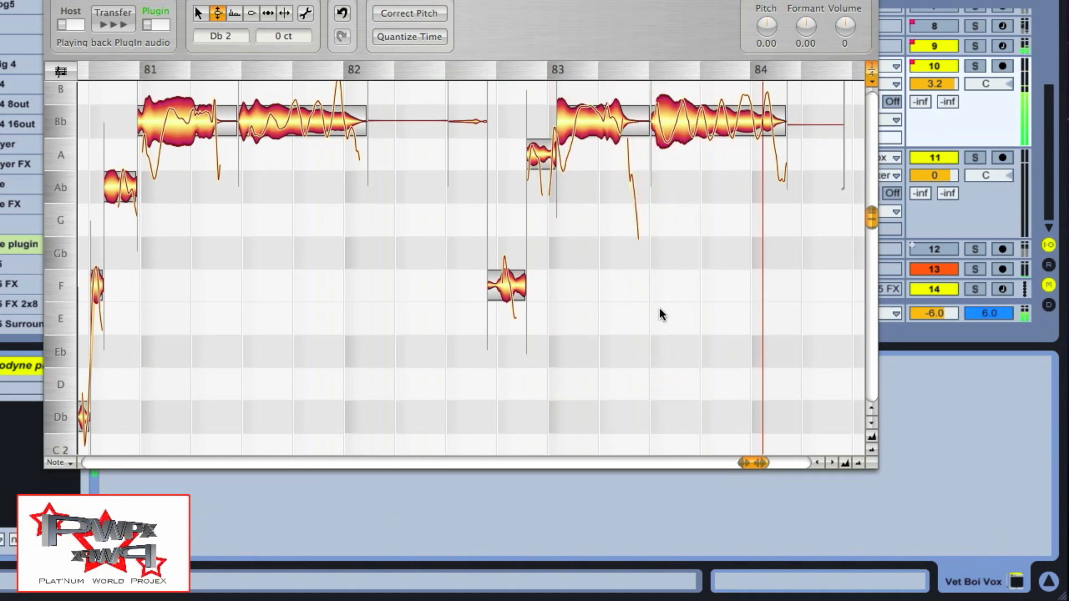
key(space)
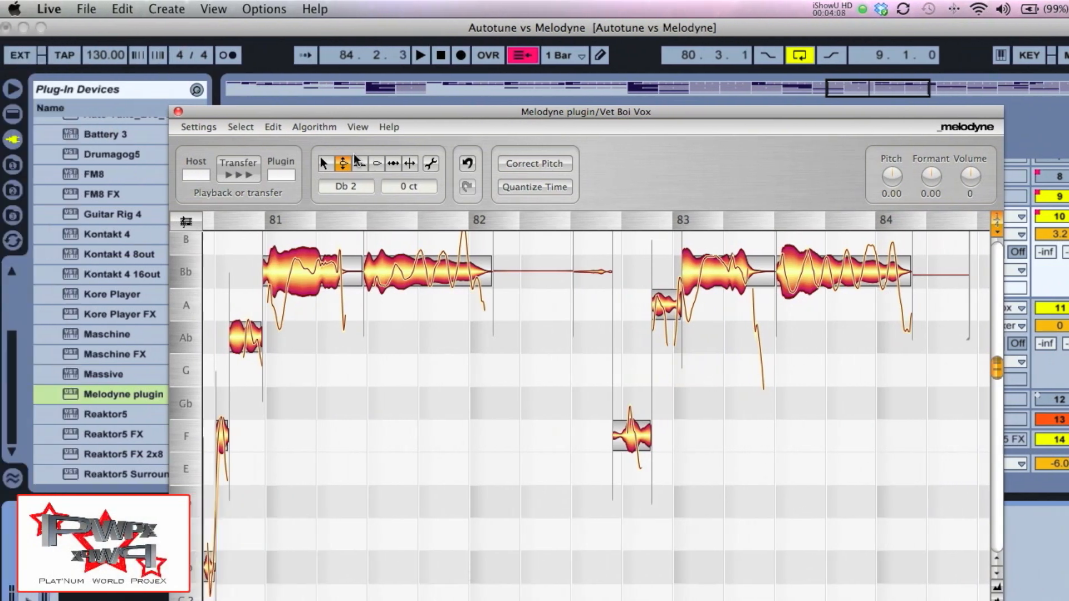
Set the Melodyne tone scale to Minor (melodic) with D# as the root note.
click(210, 127)
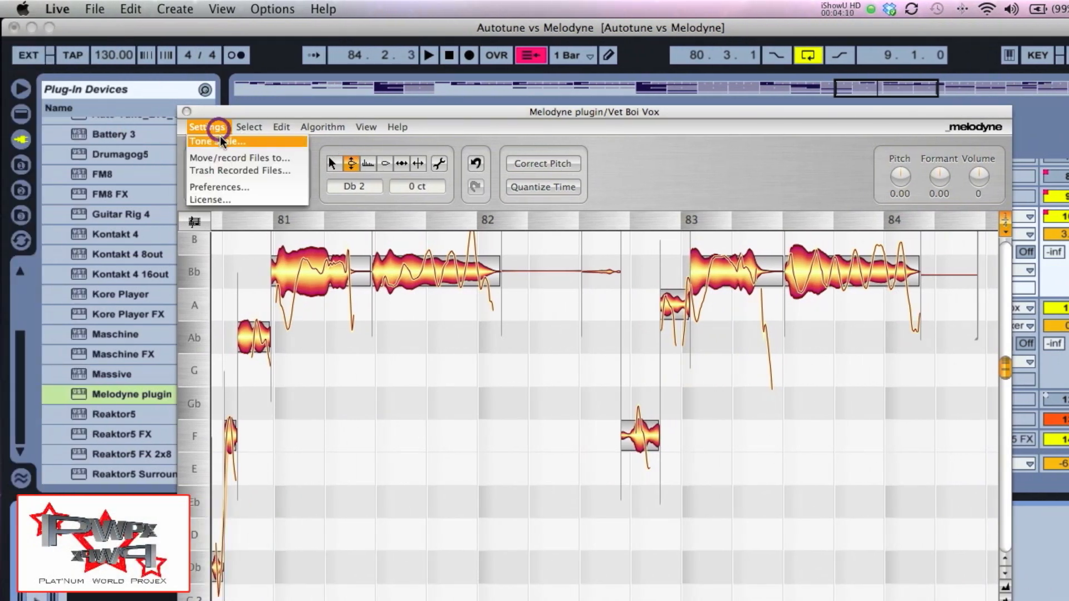
click(211, 136)
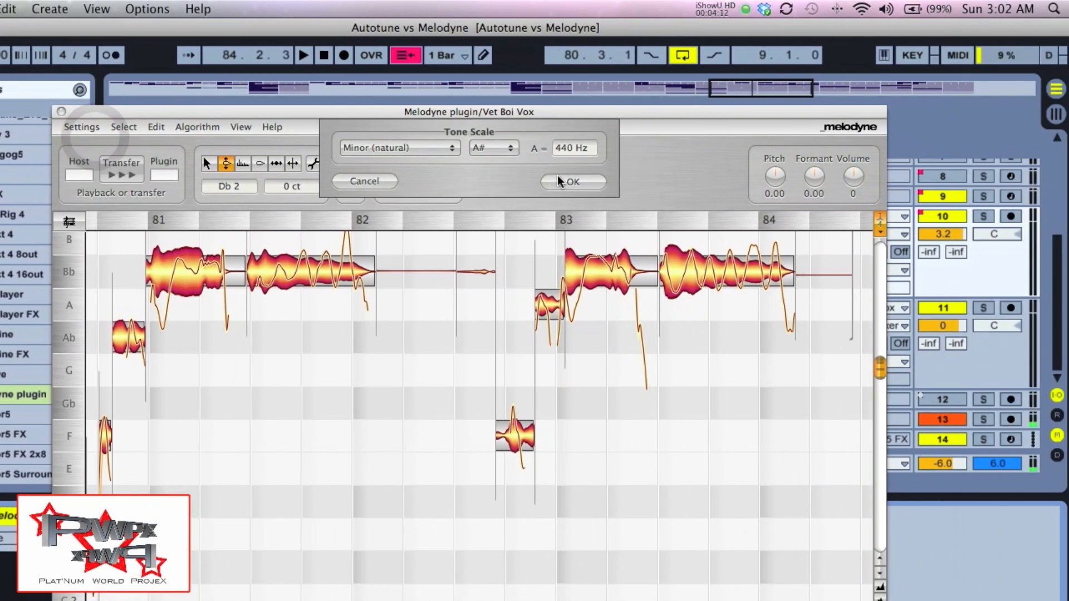
click(478, 148)
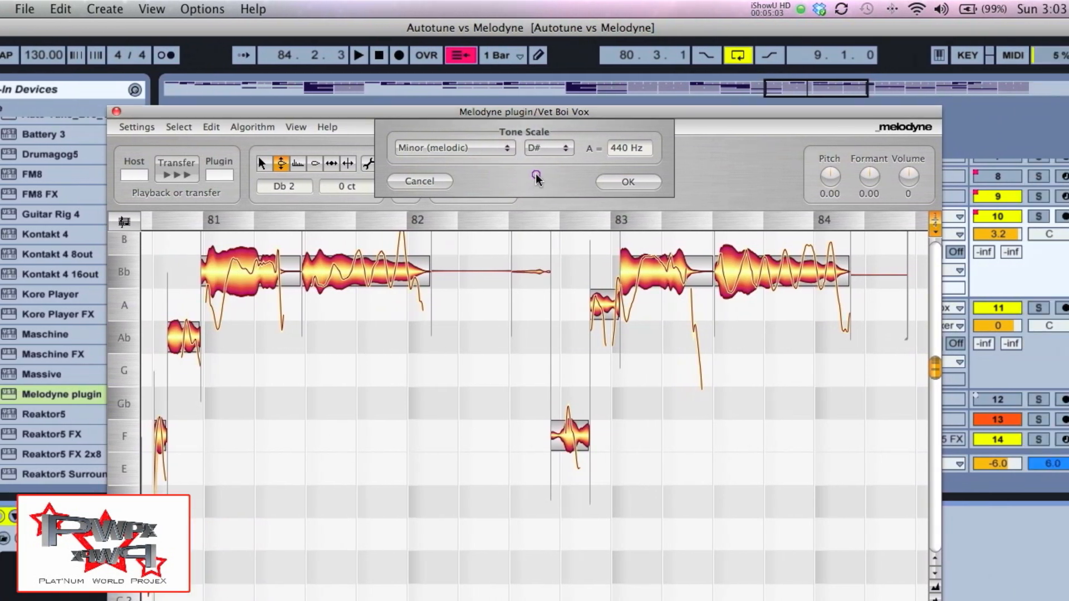
Apply pitch correction to the vocal notes with pitch center and pitch drift both at 100%.
click(529, 173)
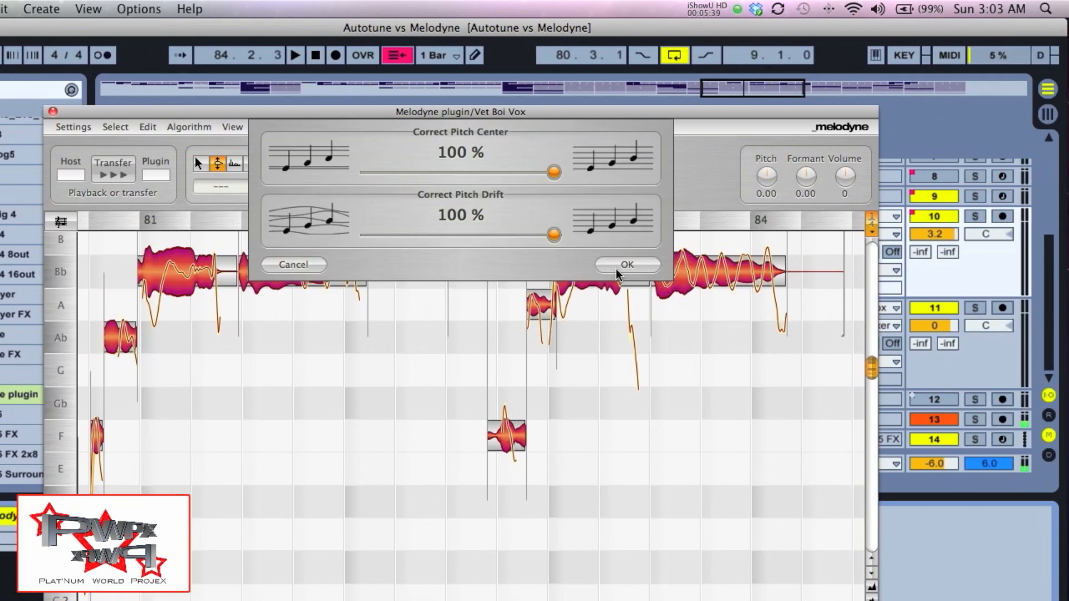
click(616, 266)
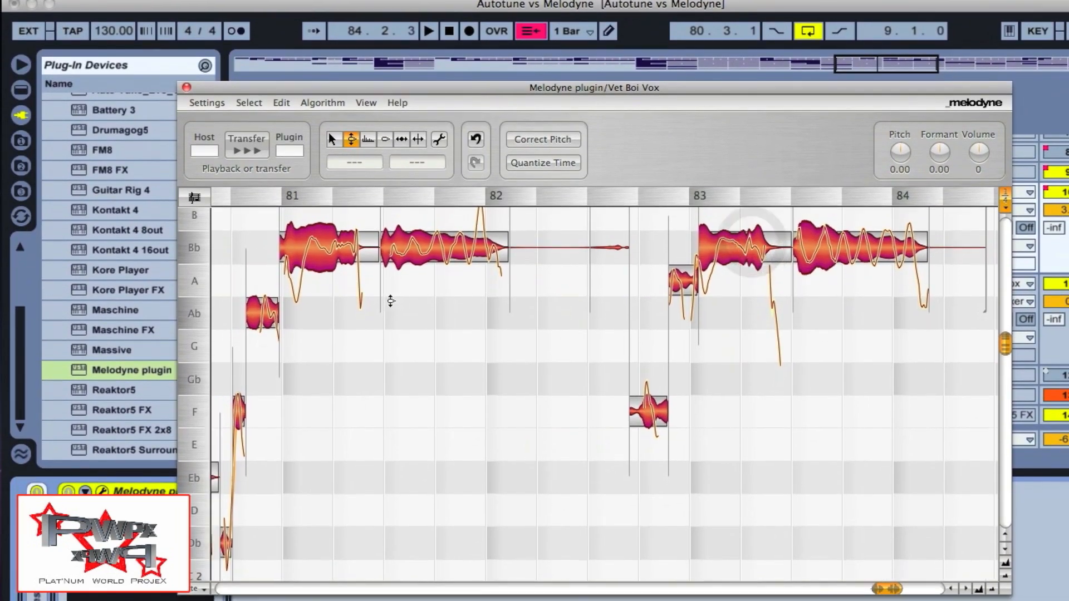
Try moving the selected notes down two semitones, undo the move and deselect the notes.
scroll(389, 306, left, 5)
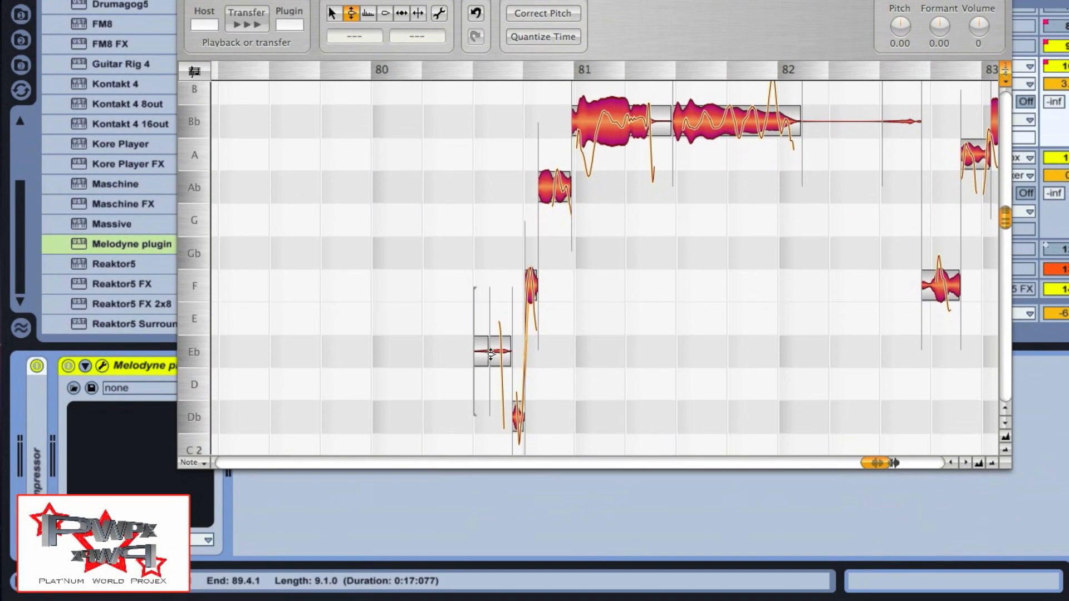
drag(490, 354, 492, 422)
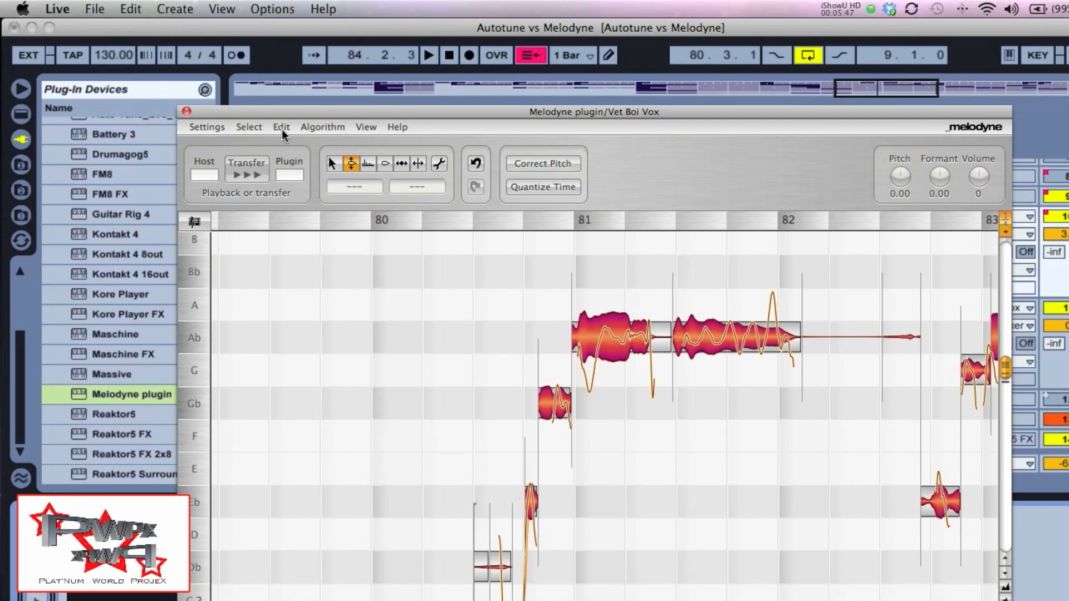
click(282, 128)
click(283, 144)
click(415, 484)
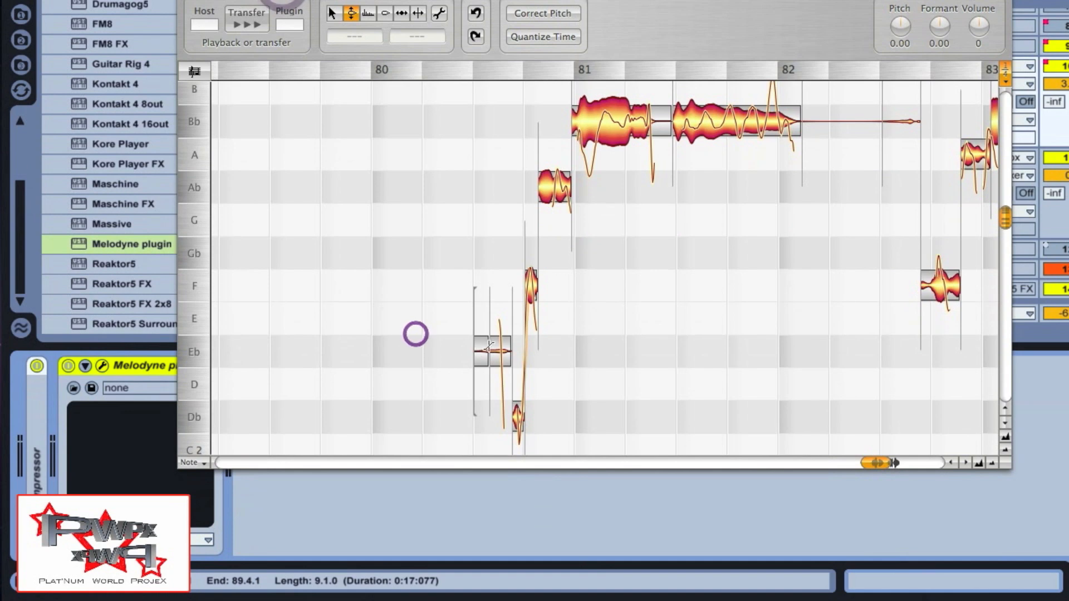
Lower the two short Eb notes before bar 81 to Db 2 and play back the phrase to about bar 84.
drag(497, 375, 498, 416)
drag(481, 350, 478, 400)
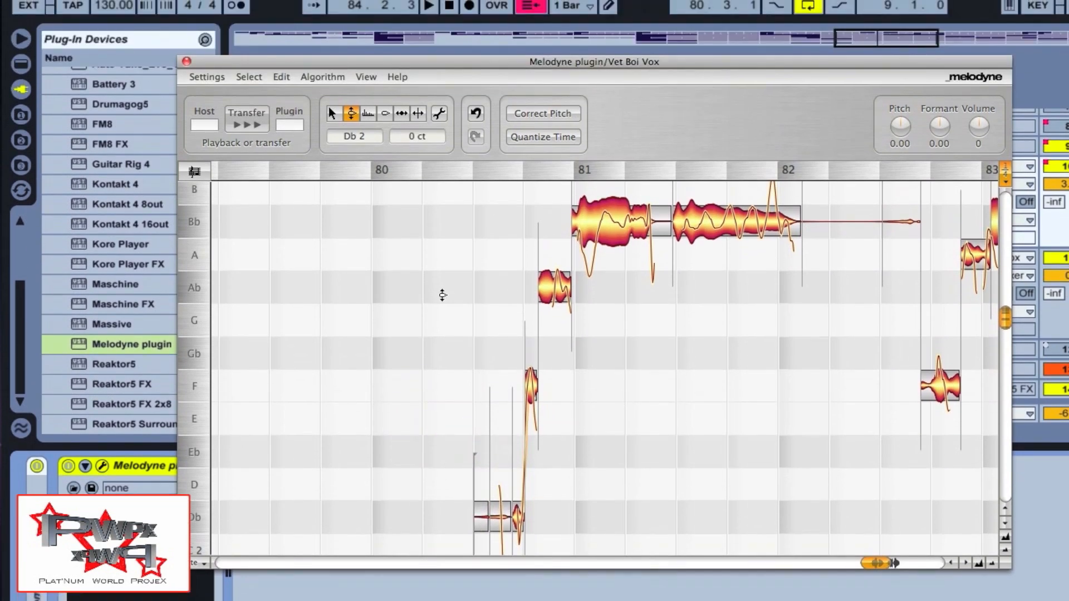
key(space)
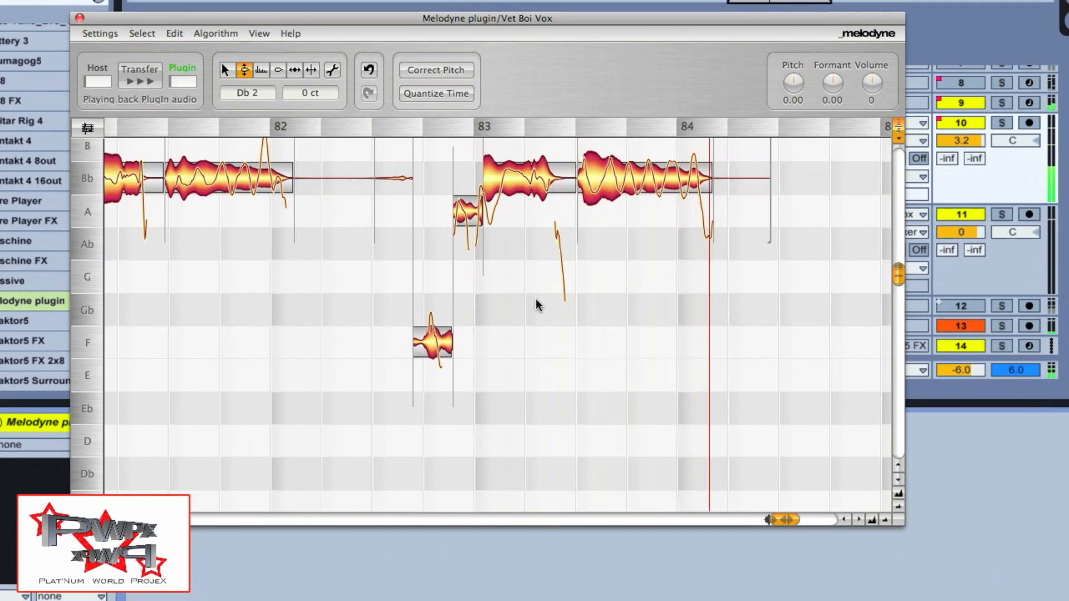
key(space)
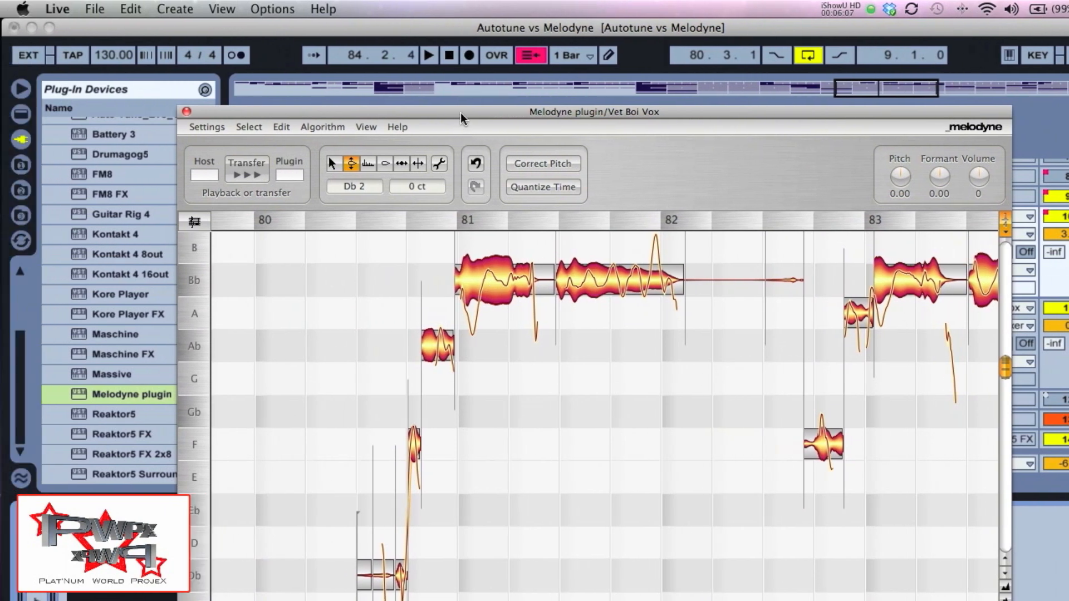
With the Pitch Drift tool, set the drift of the long Bb note and the short Ab note around bar 81 to 100%.
drag(459, 112, 457, 116)
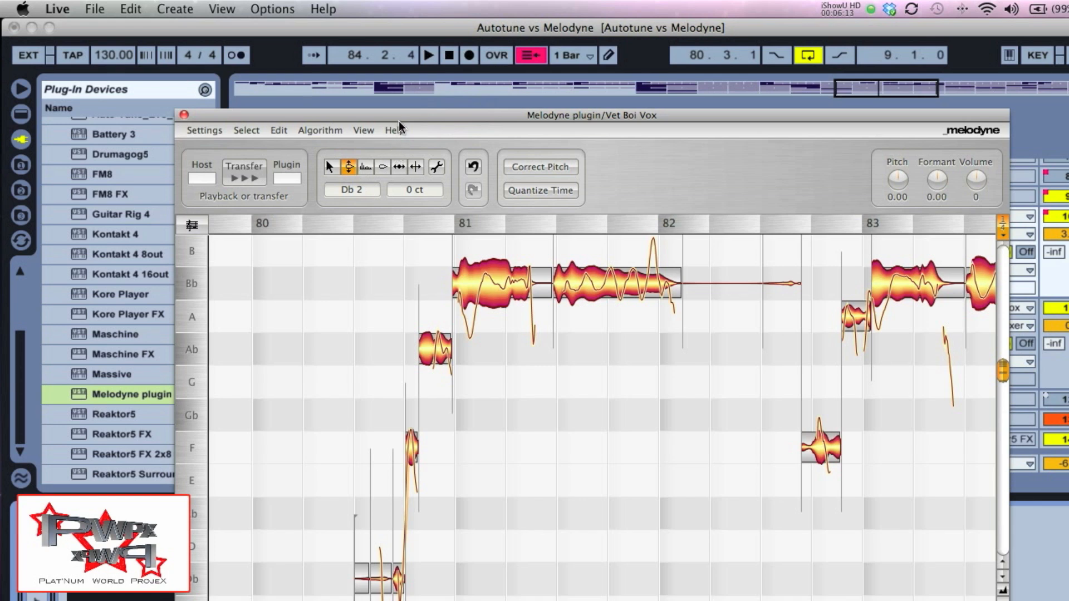
click(349, 168)
drag(349, 167, 350, 201)
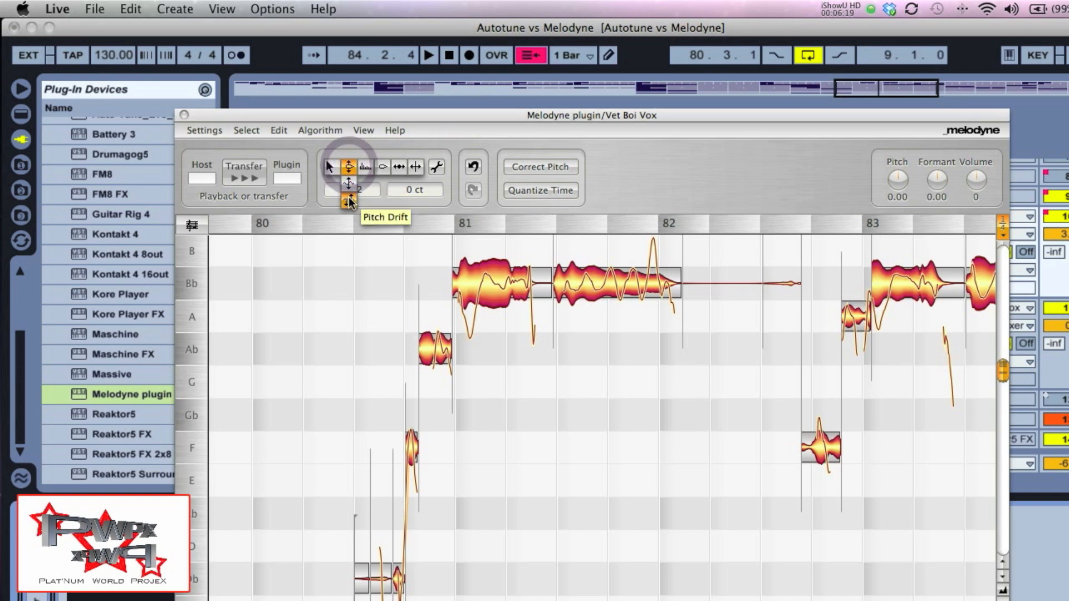
drag(350, 201, 349, 199)
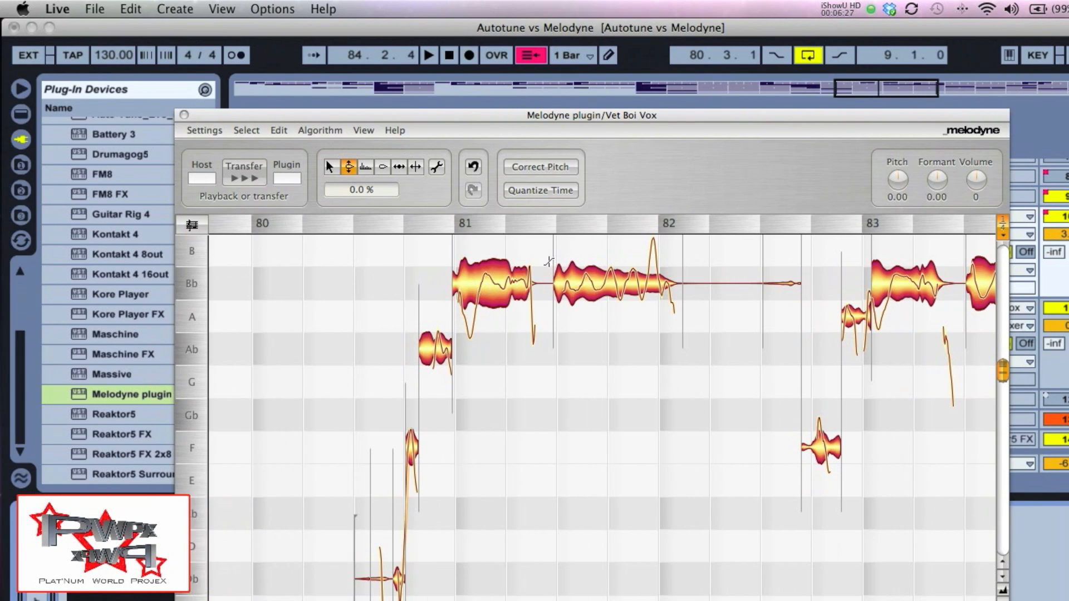
drag(523, 115, 502, 96)
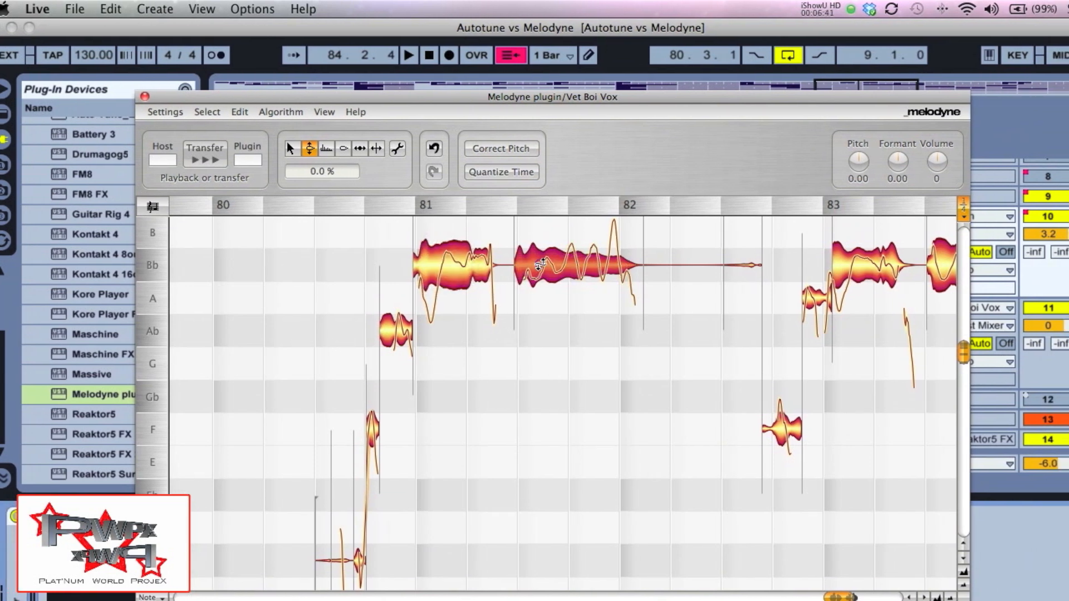
click(560, 266)
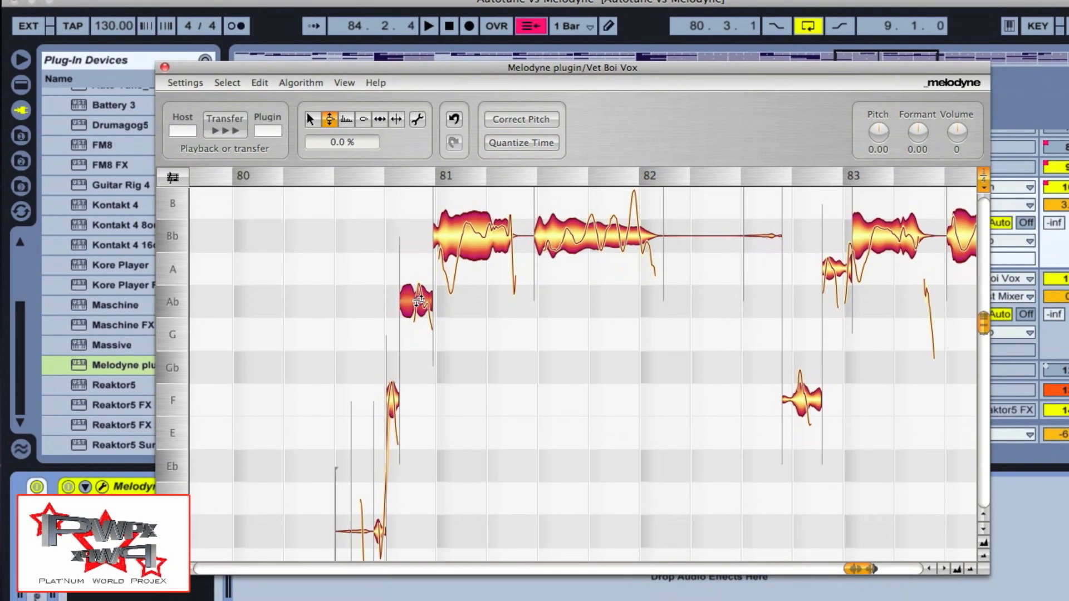
click(421, 305)
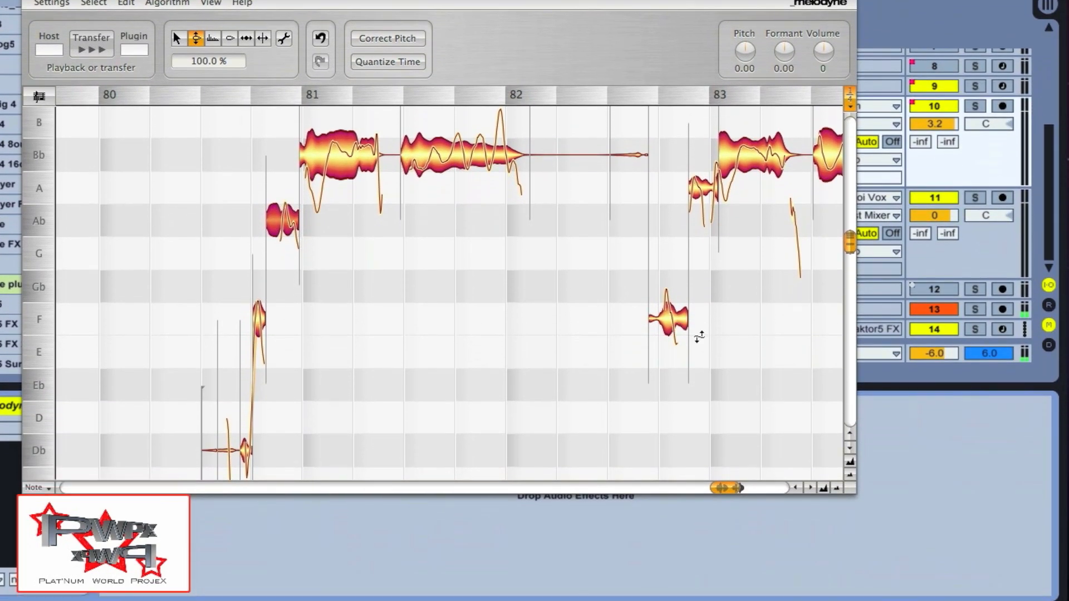
Set the pitch drift to 100% for the F, A and Bb notes around bar 83.
click(799, 351)
double_click(667, 298)
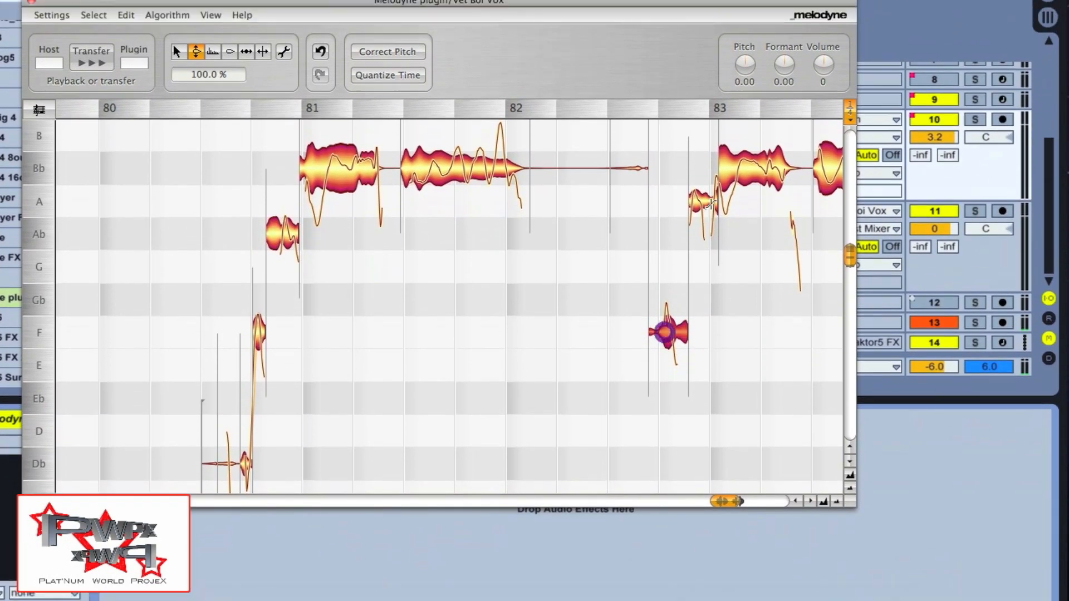
double_click(699, 166)
double_click(759, 134)
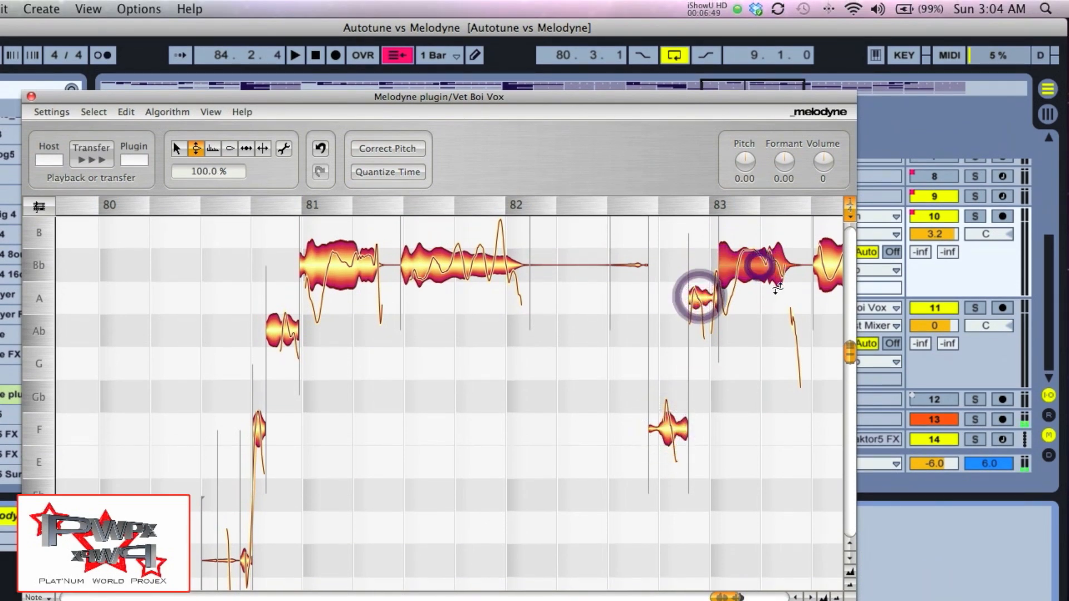
scroll(778, 288, right, 5)
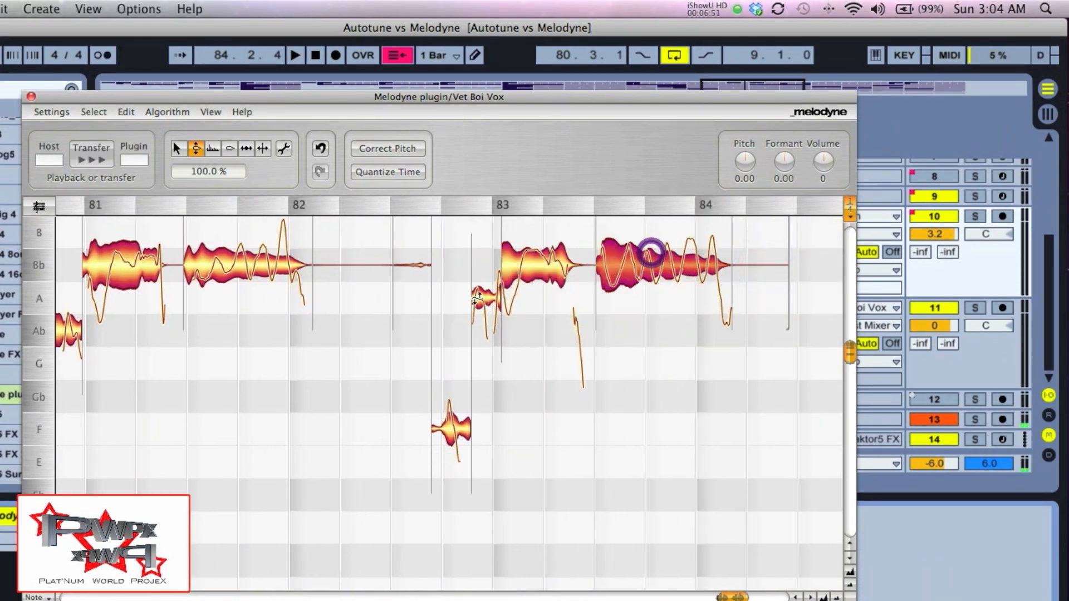
scroll(476, 298, left, 10)
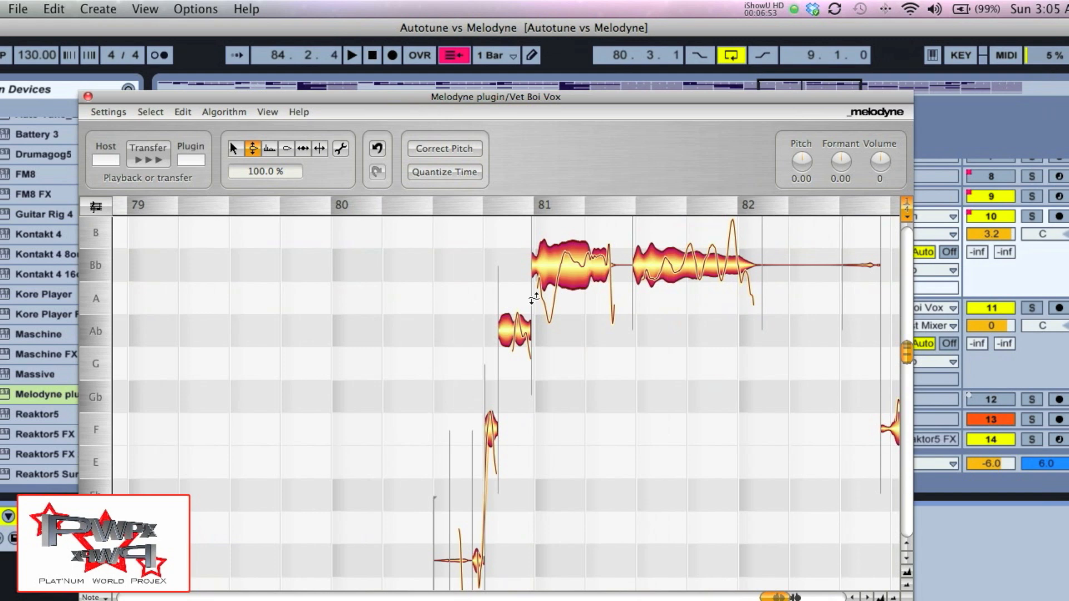
Play back the vocal, set the pitch drift of the Bb note at bar 83 to 0%, and play the phrase again.
key(space)
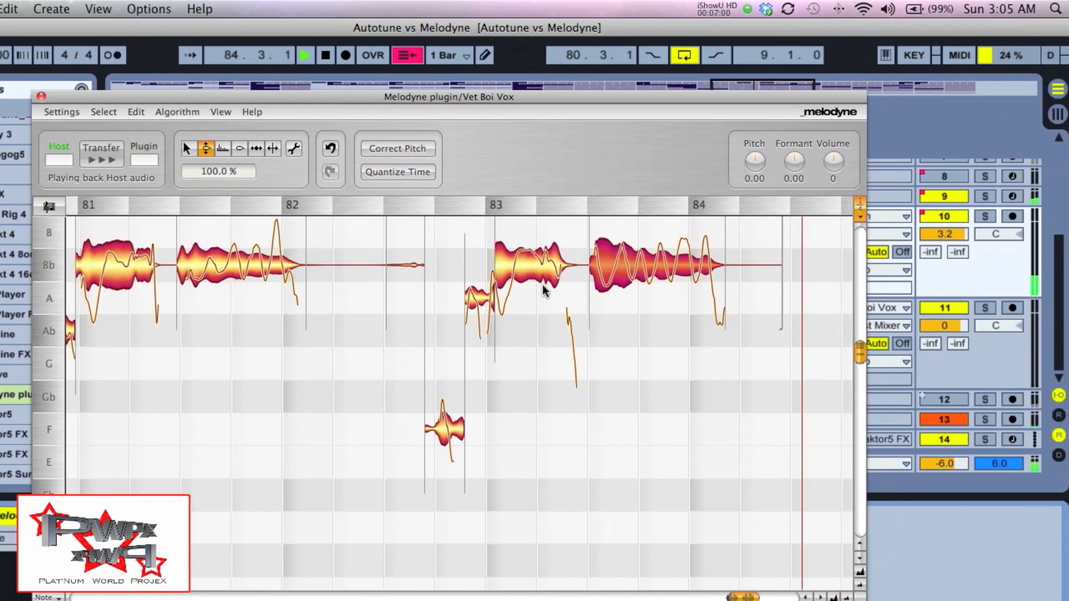
key(space)
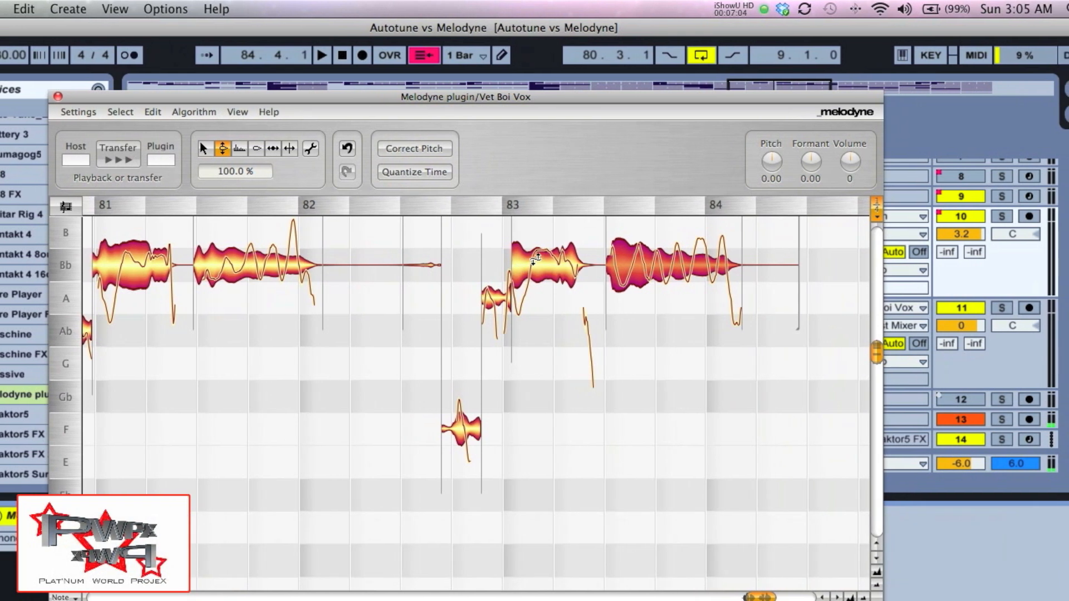
click(536, 258)
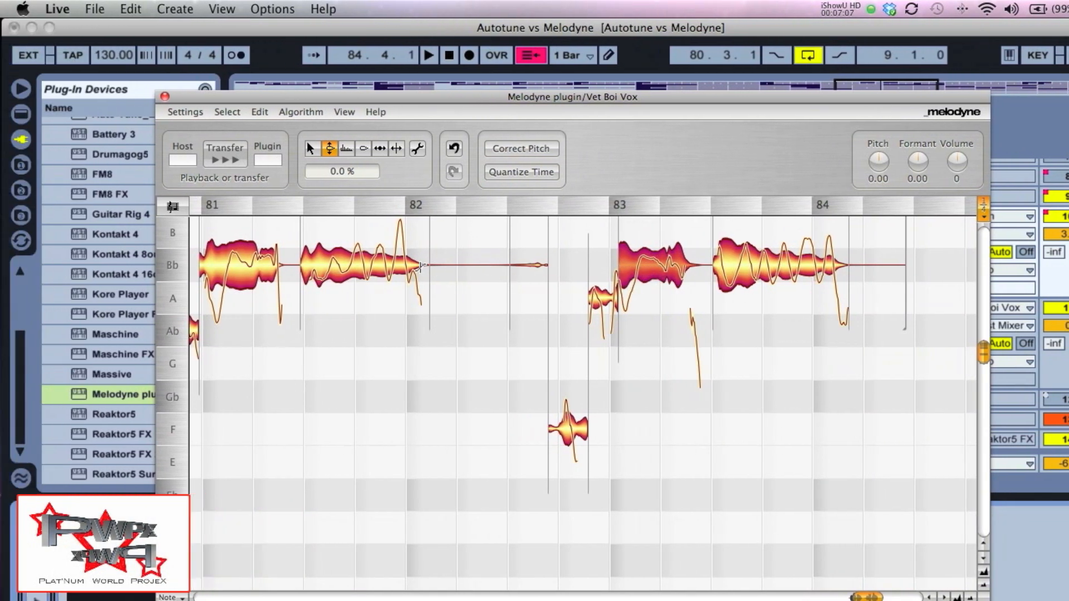
key(space)
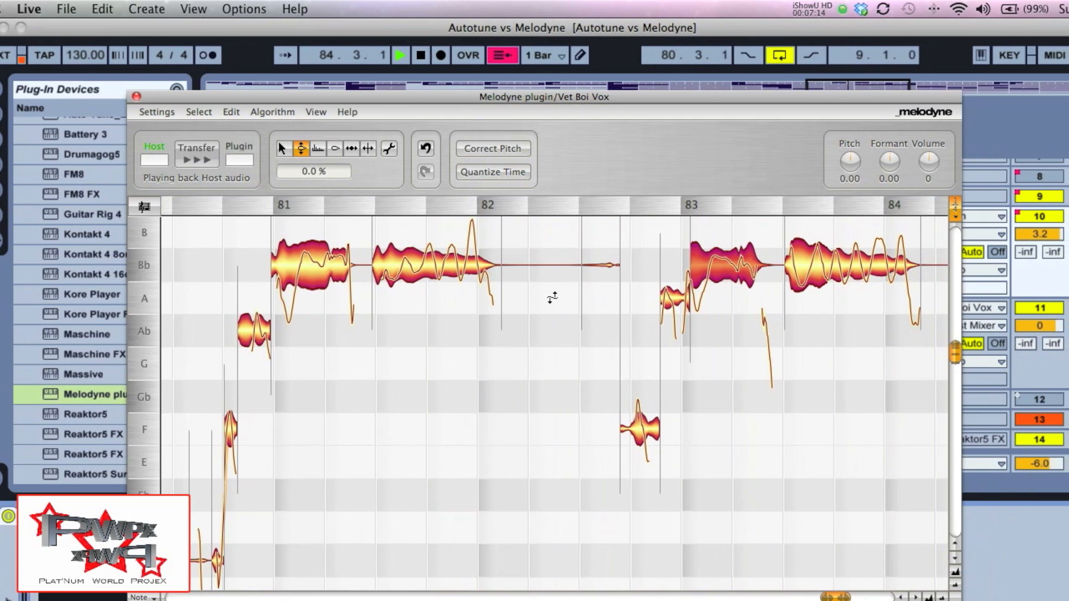
key(space)
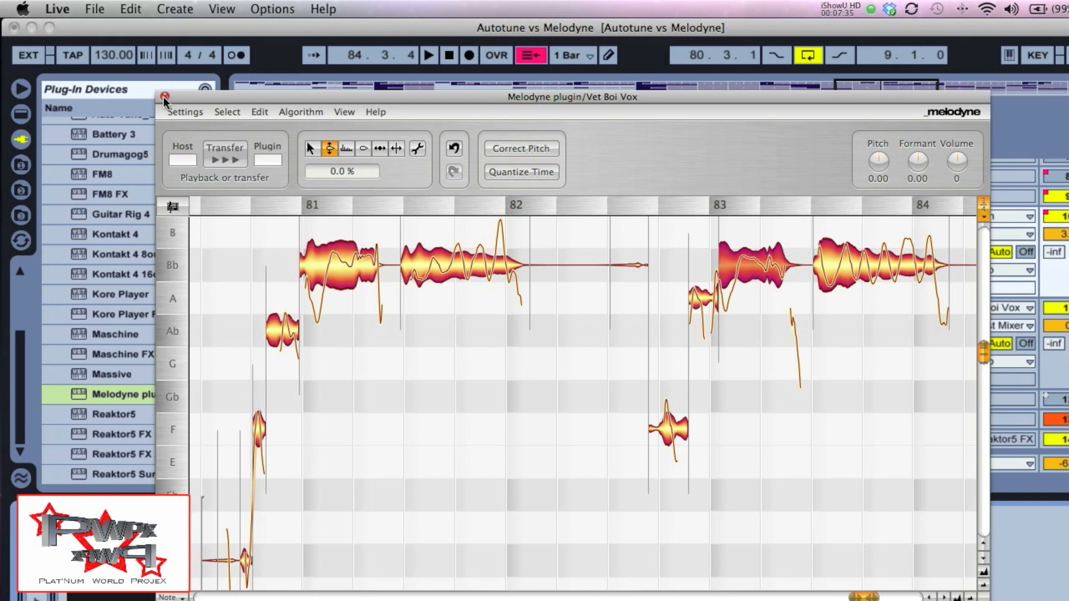
Close the Melodyne window and use Vet Boi Vox as the audio input of the Vet Boi Comp track.
click(164, 97)
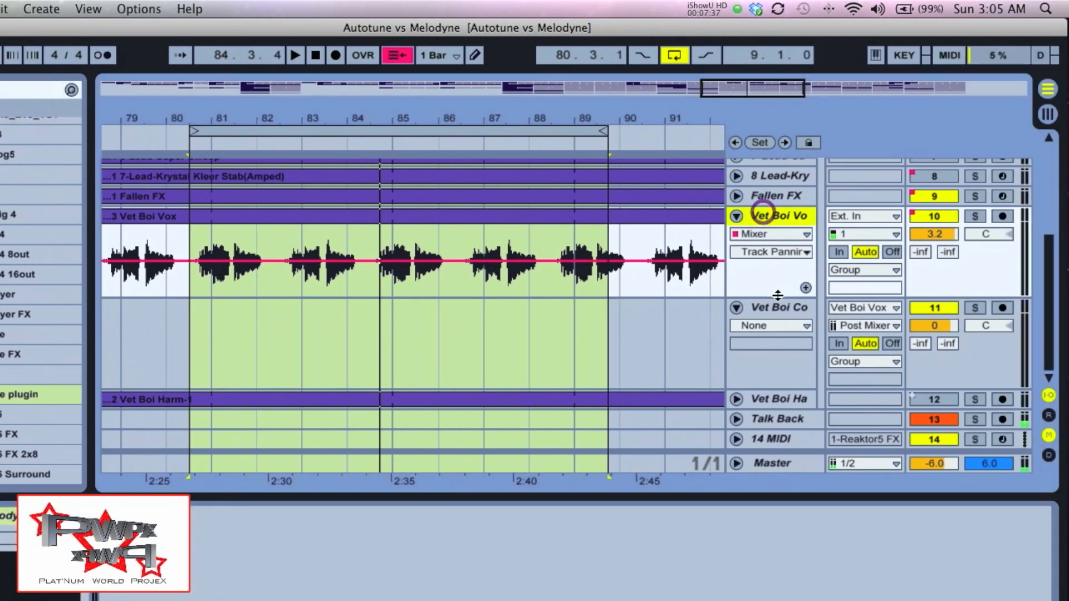
click(777, 307)
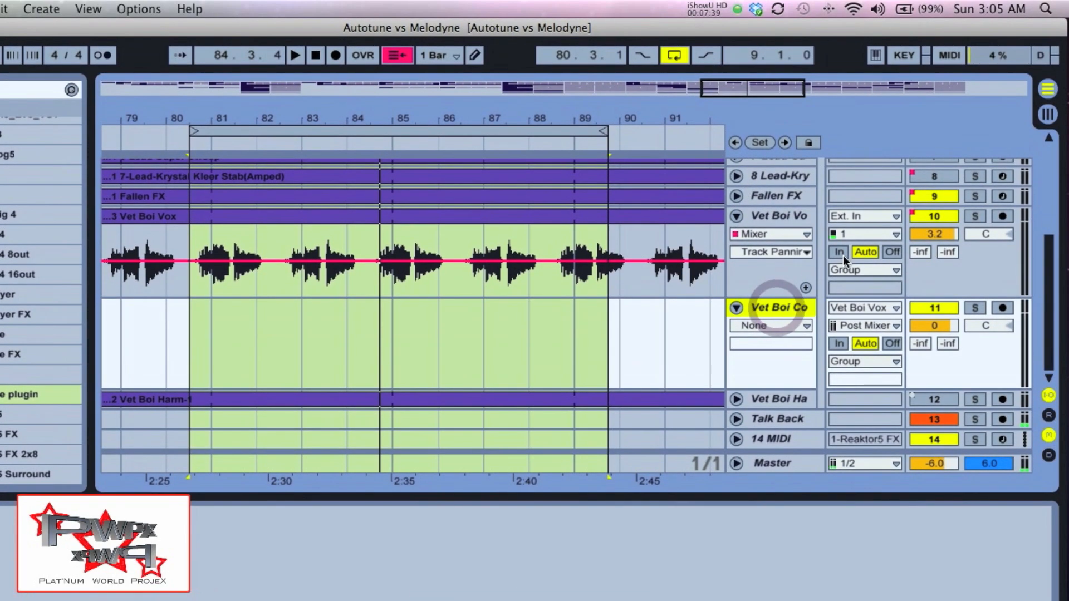
click(867, 308)
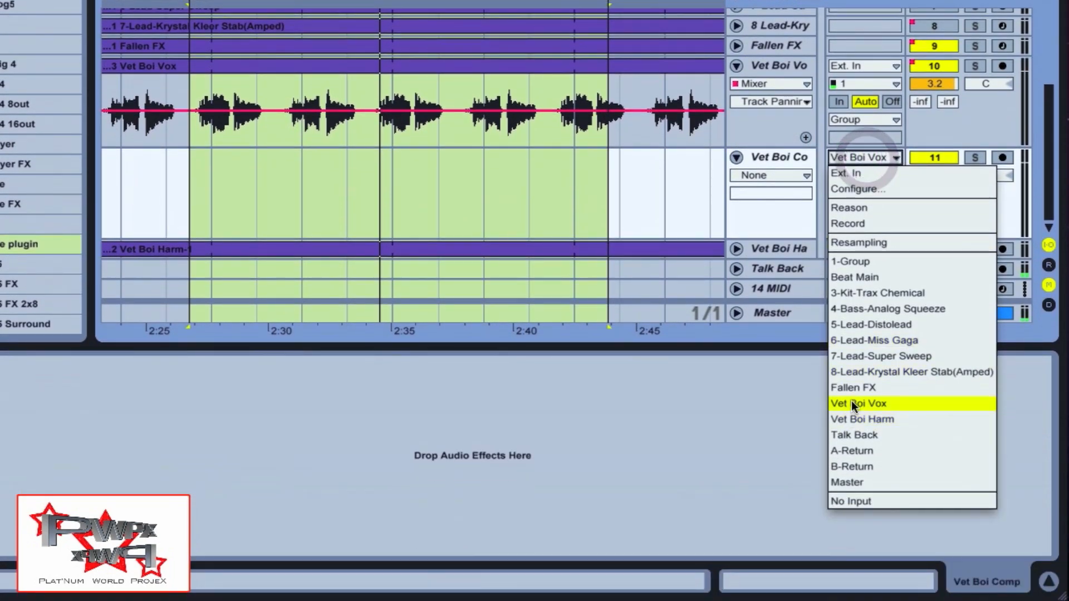
click(763, 213)
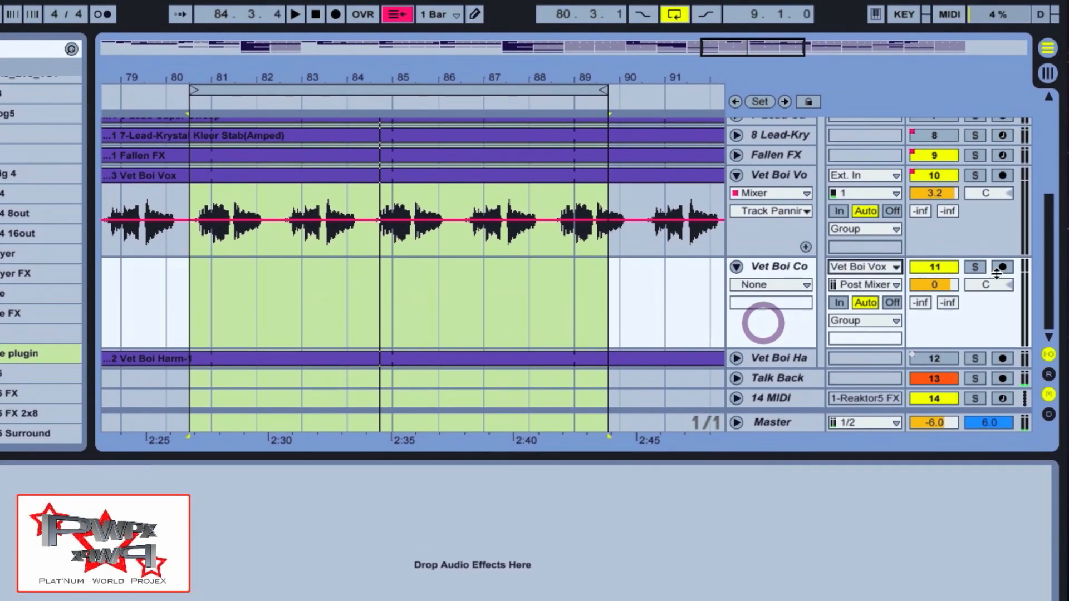
Arm the Vet Boi Comp track and record the tuned vocal onto it from the start of the loop.
click(1003, 265)
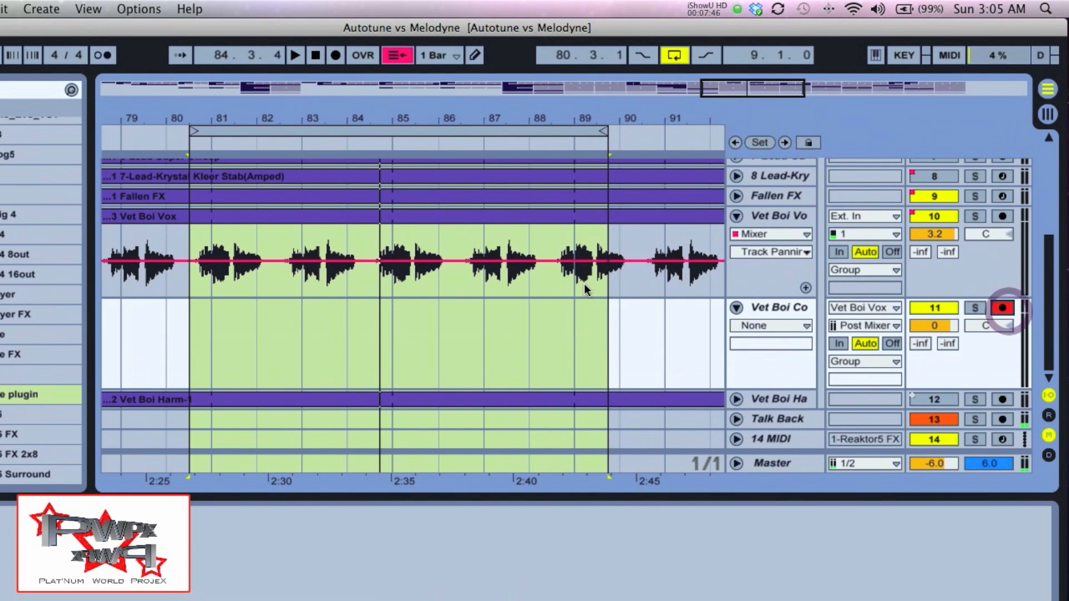
key(r)
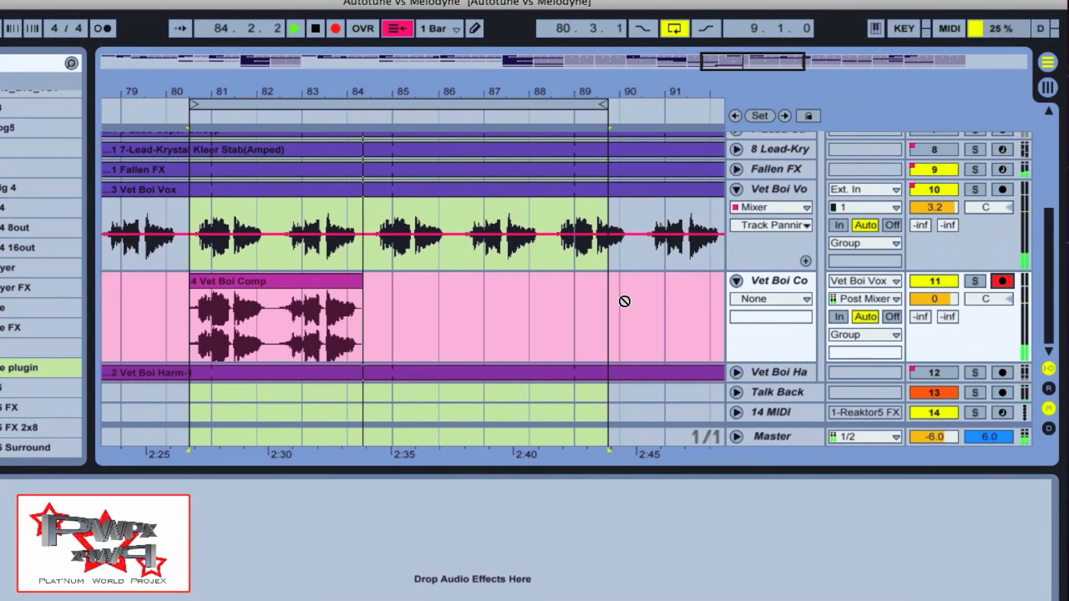
key(space)
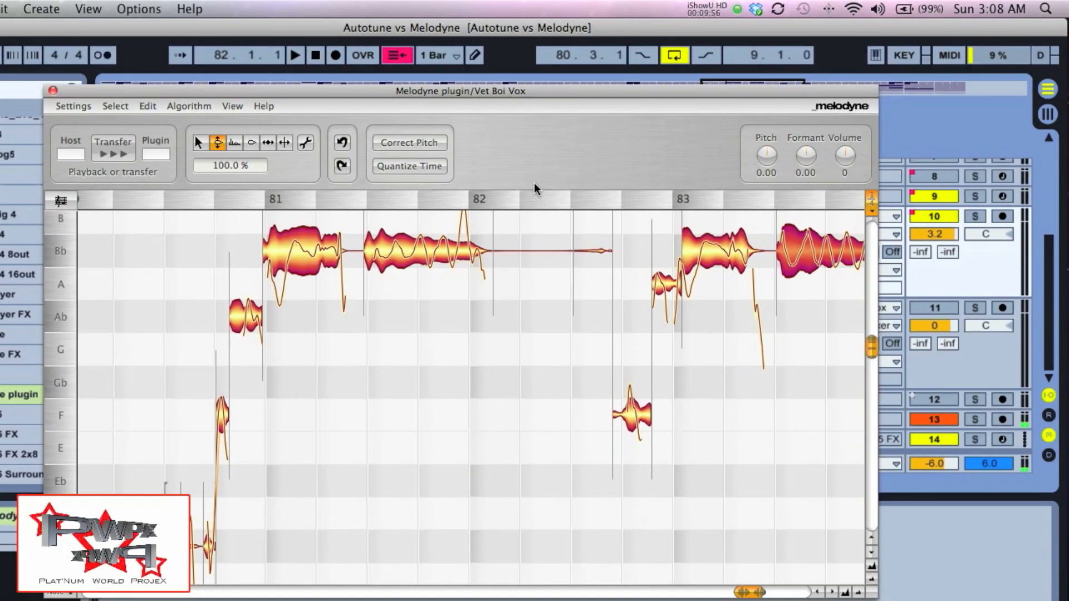
With the Pitch Modulation tool, flatten the modulation to 0% on the Ab note and the two long Bb notes around bars 81 and 82.
scroll(533, 269, up, 5)
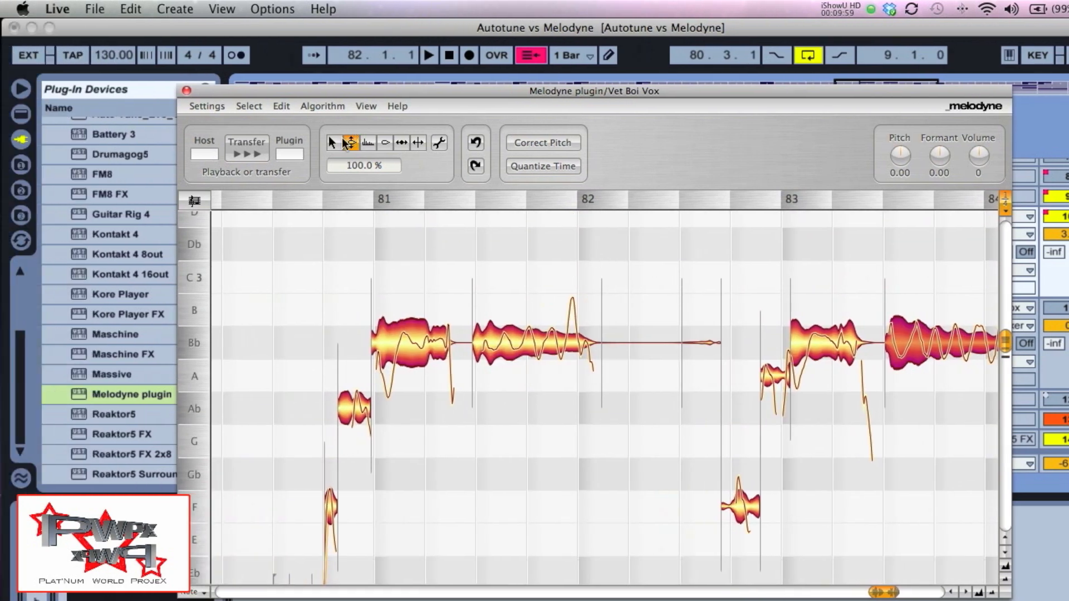
click(216, 142)
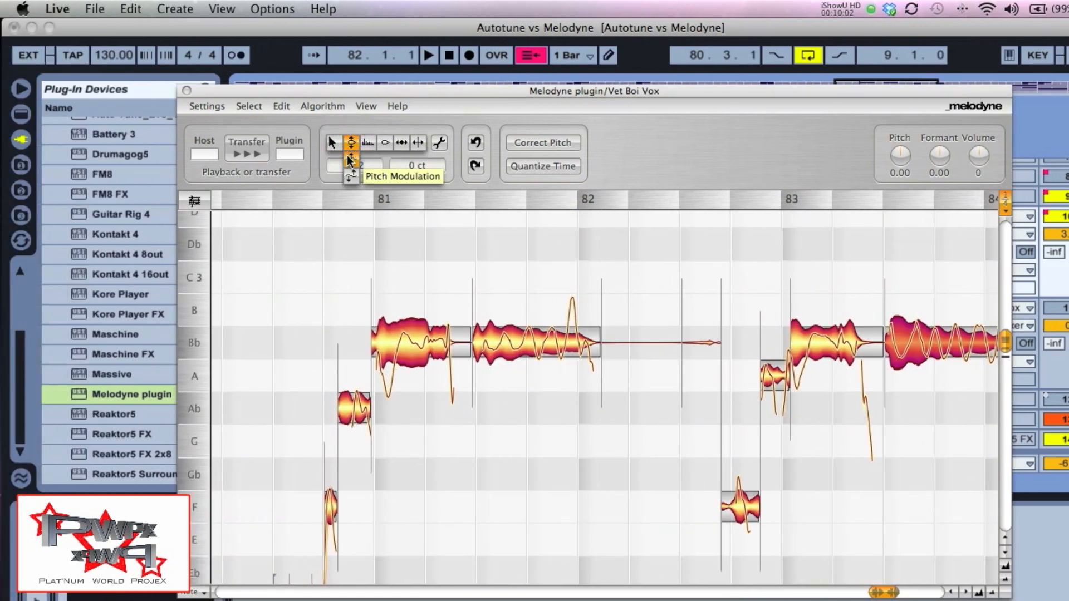
click(347, 160)
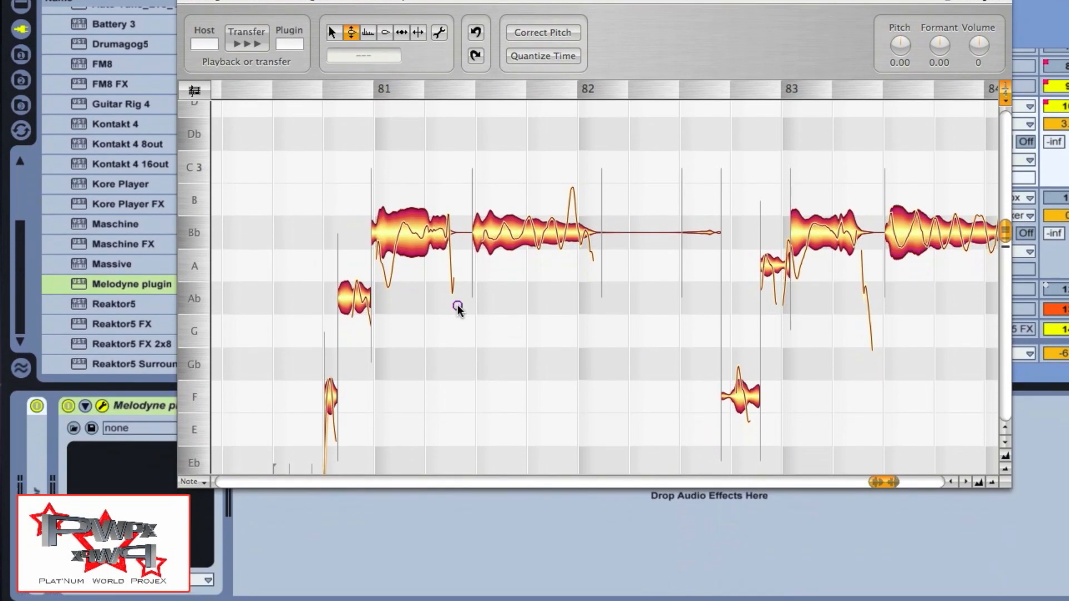
double_click(349, 296)
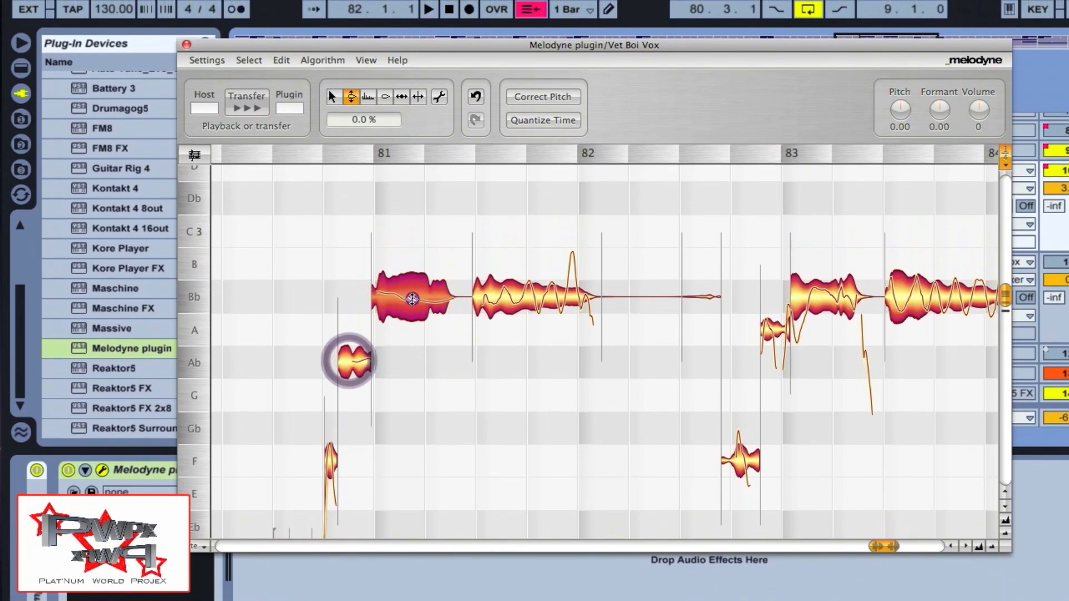
double_click(412, 287)
double_click(514, 282)
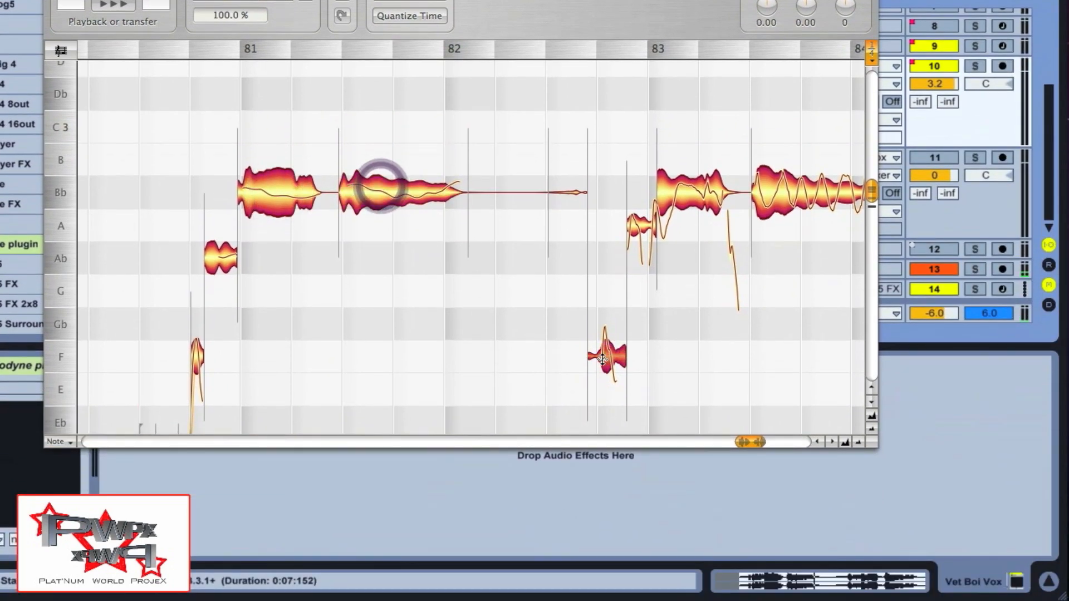
Flatten the pitch modulation to 0% on the remaining notes around bar 83 and the short F and Ab notes before bar 81, and play the vocal.
double_click(601, 389)
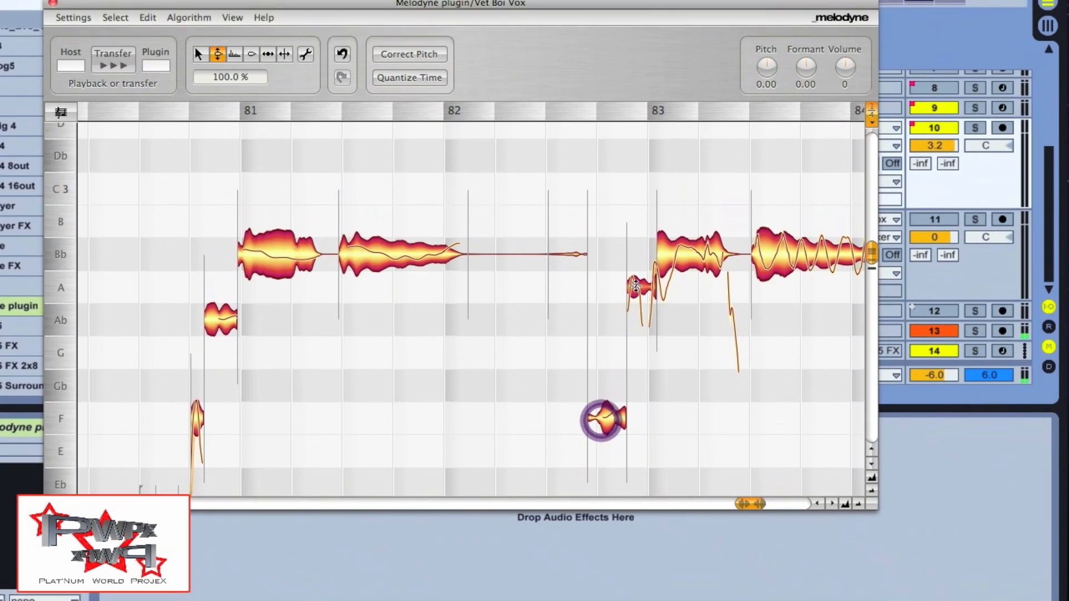
double_click(636, 257)
double_click(666, 288)
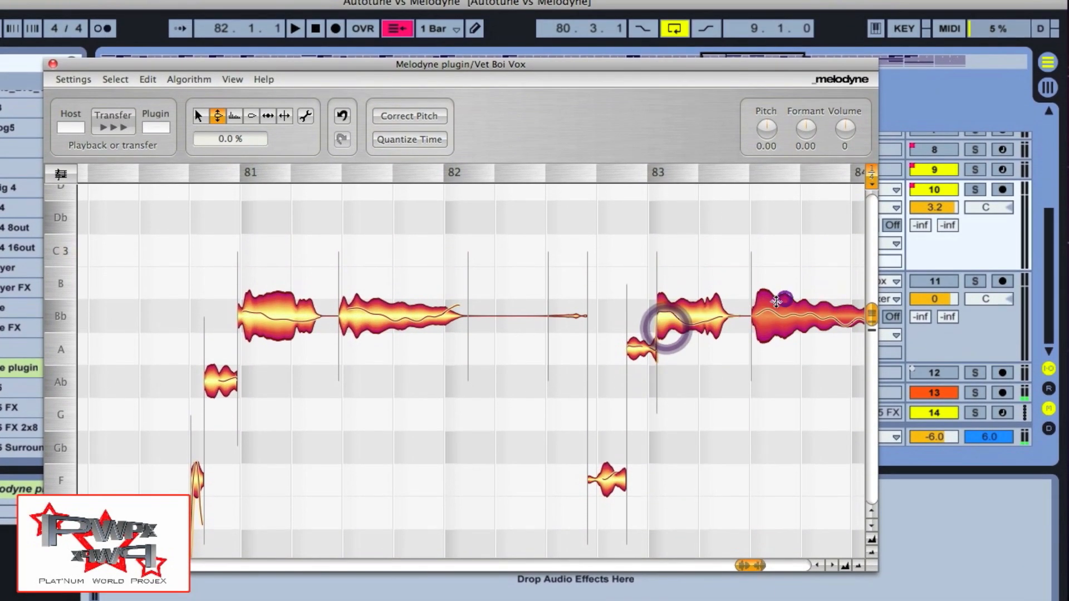
double_click(785, 254)
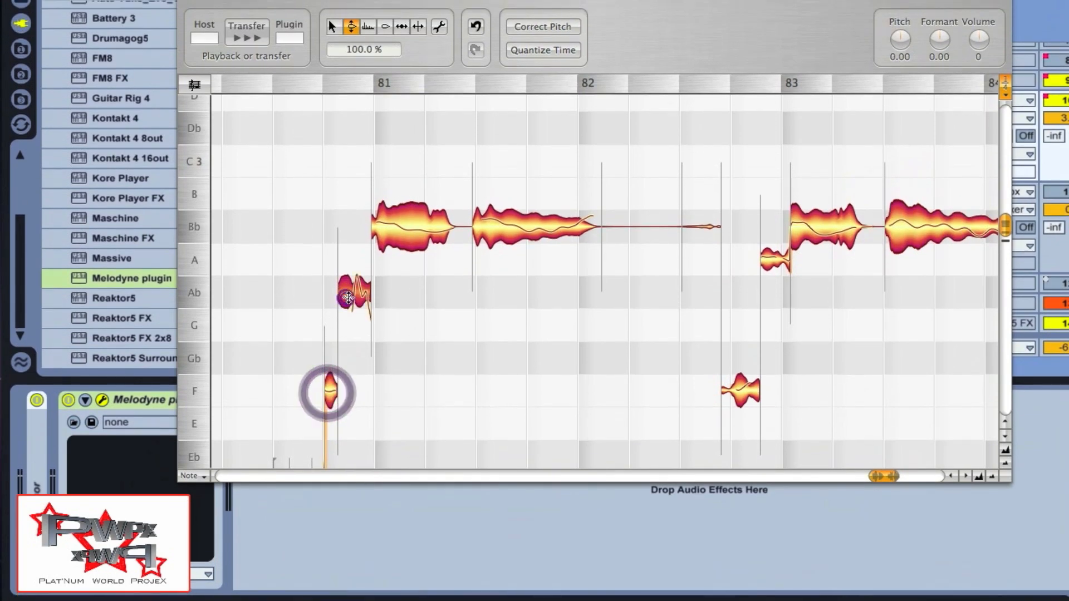
double_click(350, 258)
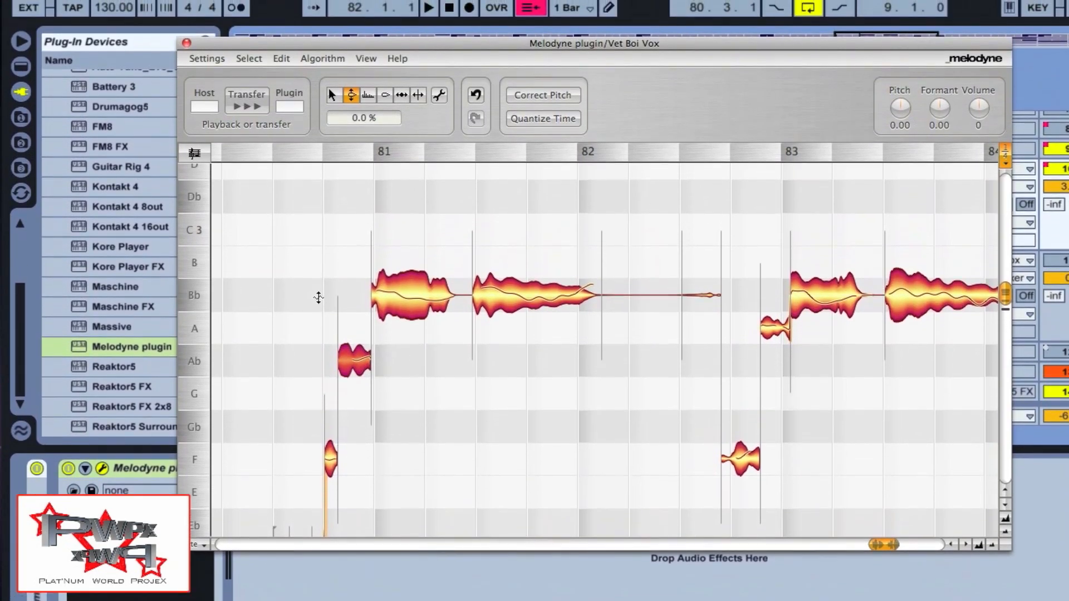
key(space)
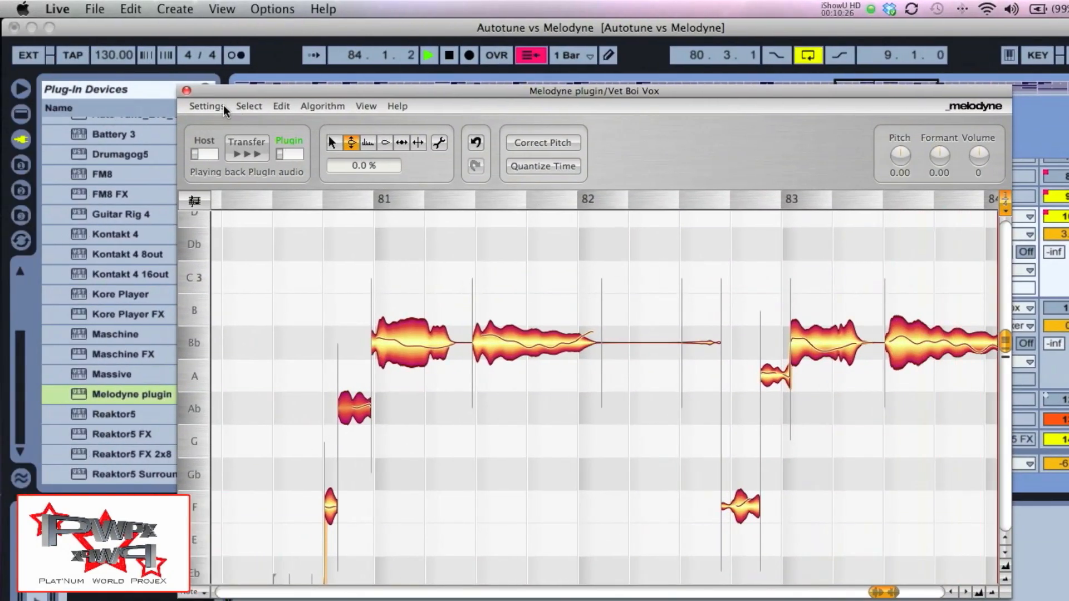
With the Amplitude tool, lower the Ab note to -3.0 dB and the long Bb notes around bars 81 to 83, the last one to -3.4 dB.
key(space)
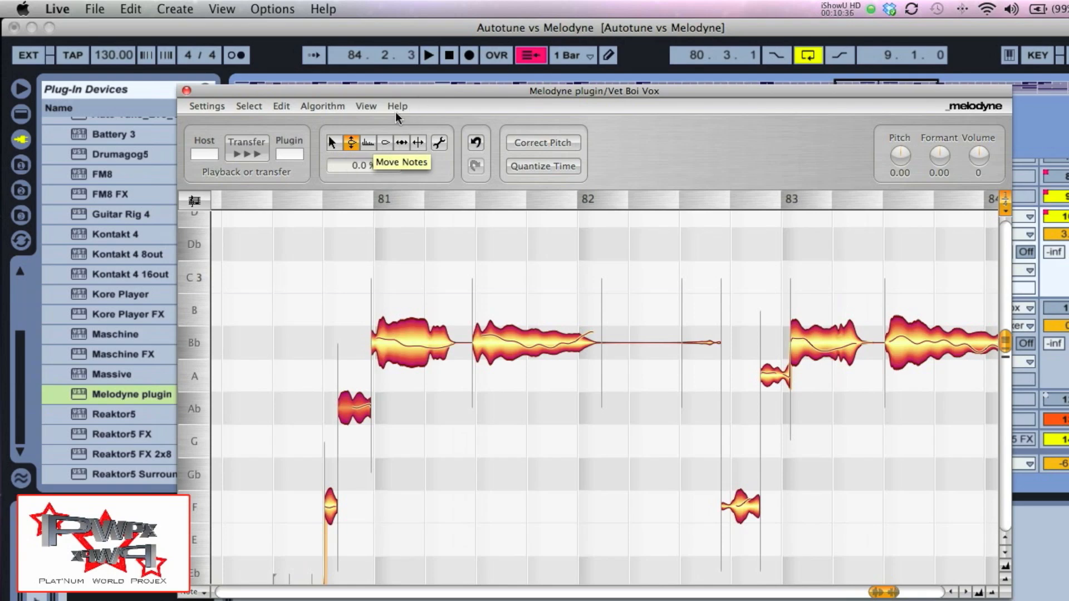
click(382, 145)
drag(397, 336, 491, 340)
drag(491, 297, 491, 311)
drag(431, 297, 432, 306)
drag(354, 363, 354, 375)
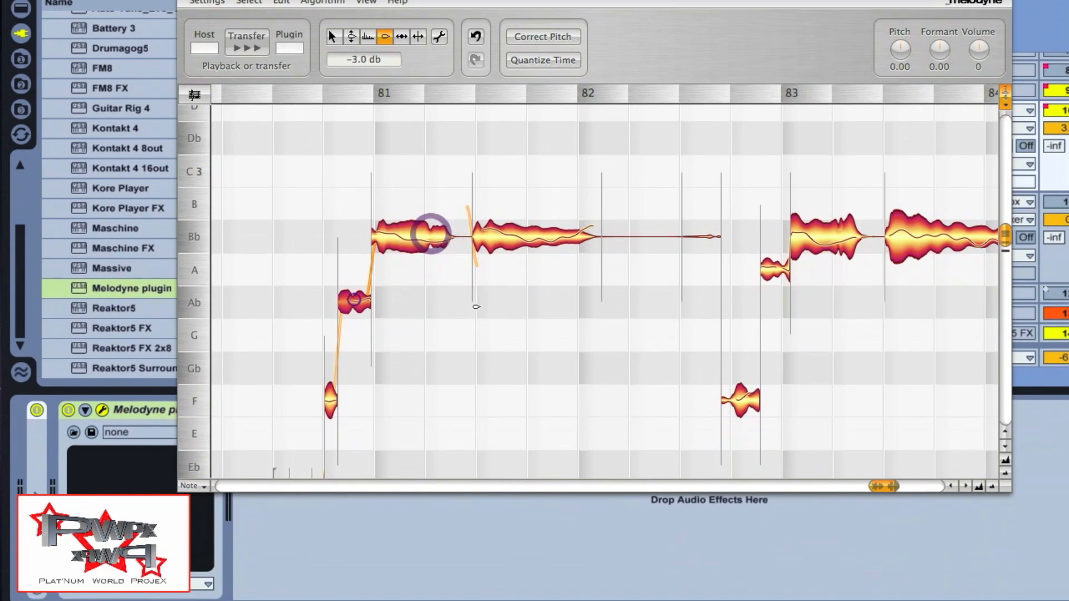
drag(811, 243, 812, 256)
drag(903, 238, 902, 257)
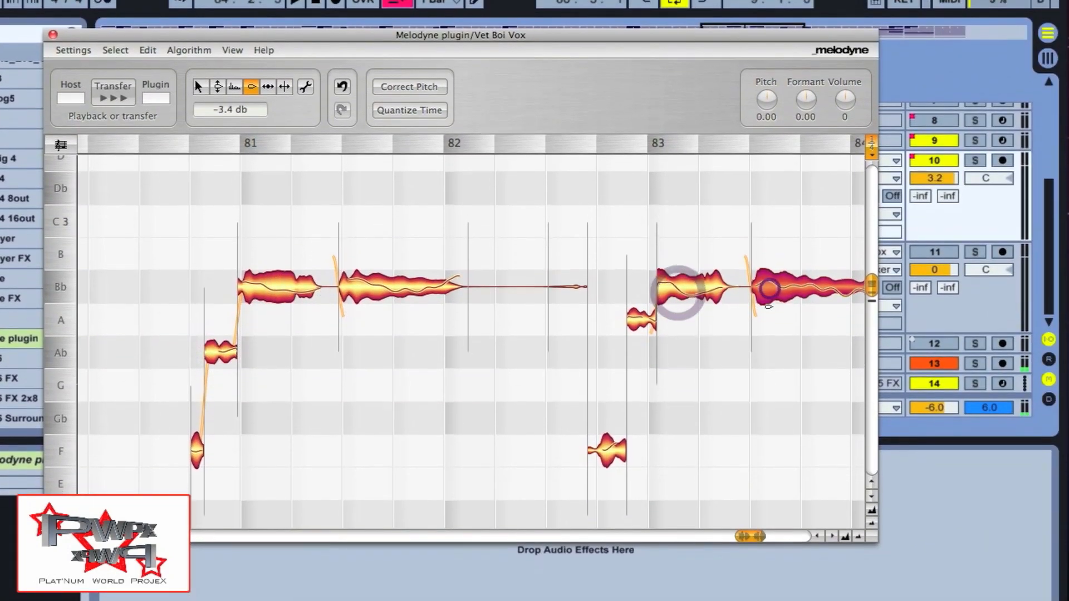
Play the vocal and lower the amplitude of the first Bb note at bar 83 to -4.4 dB.
key(space)
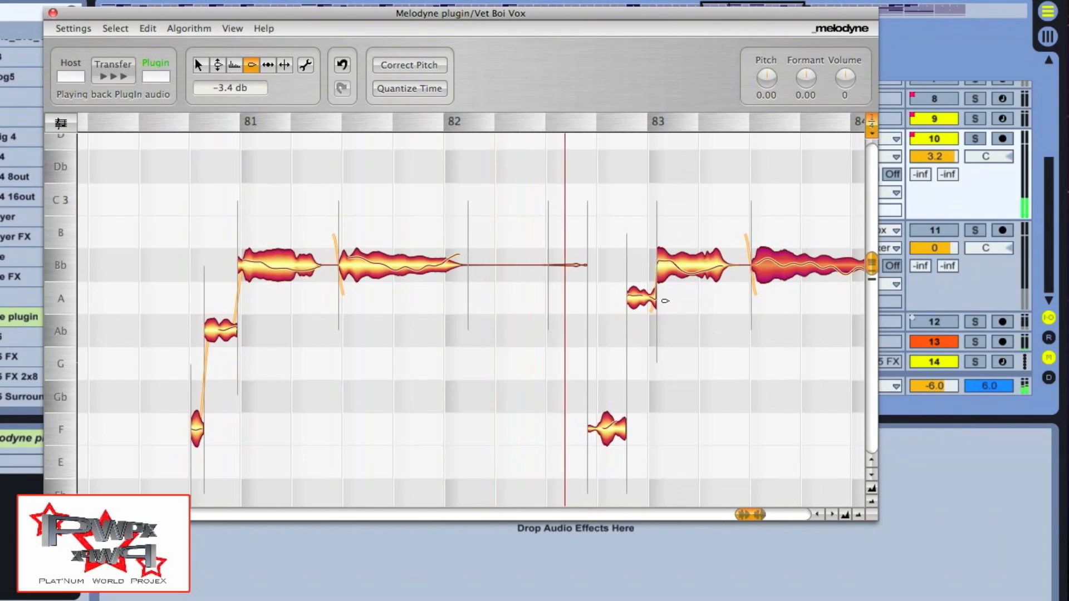
drag(665, 266, 667, 274)
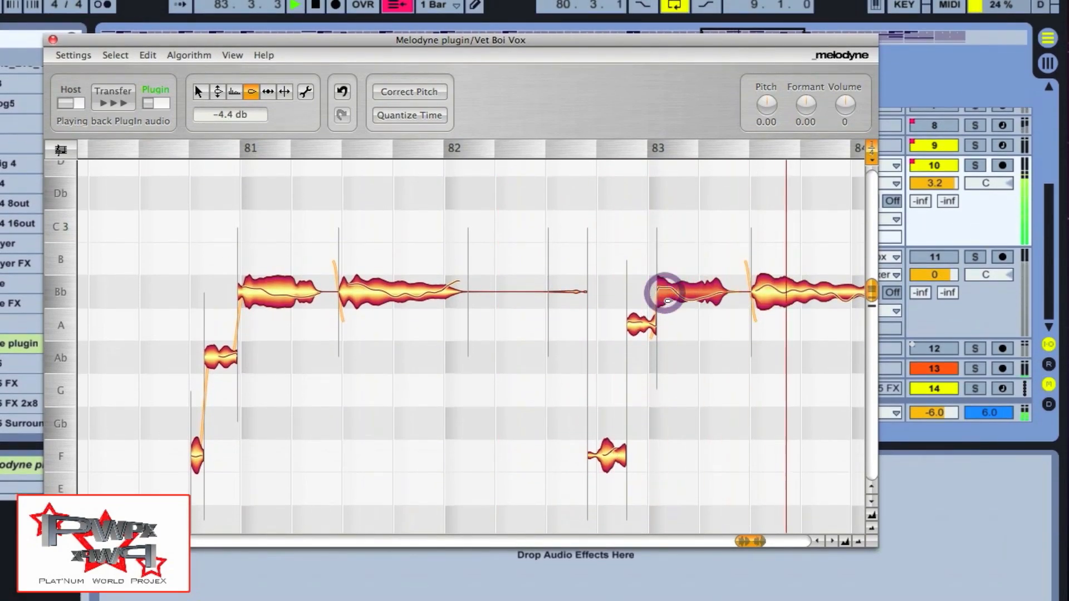
key(space)
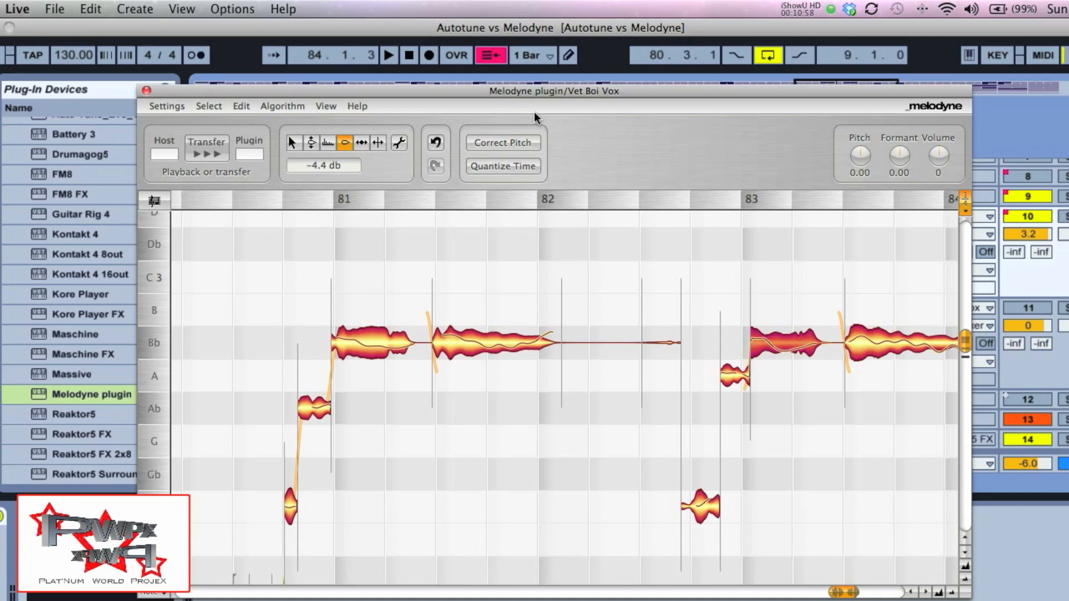
Close the Melodyne window, delete the recorded clip from the Vet Boi Comp track and arm the track for a new recording.
click(465, 91)
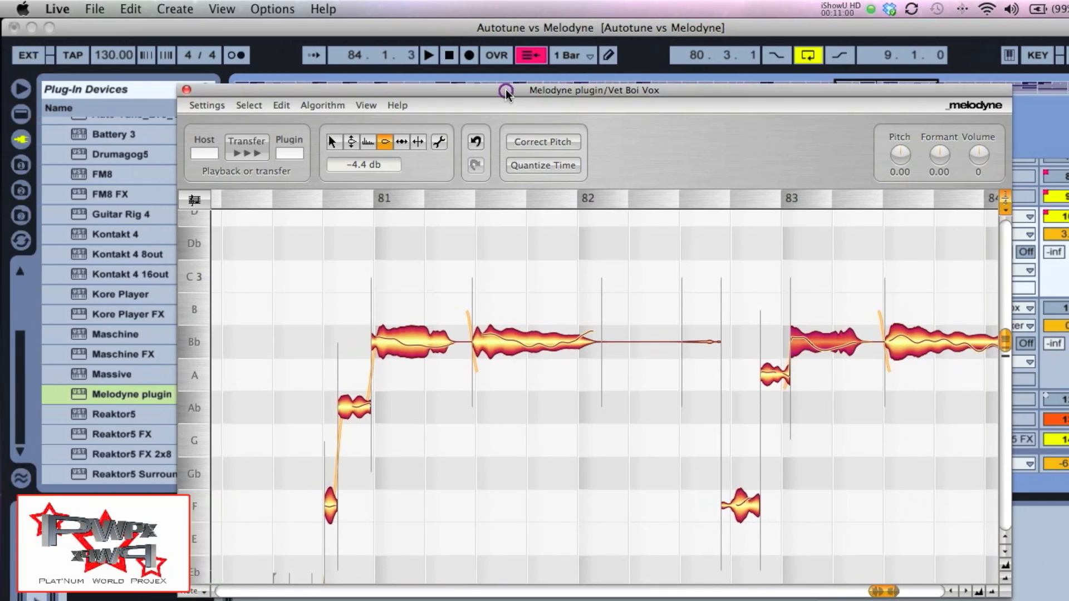
click(186, 89)
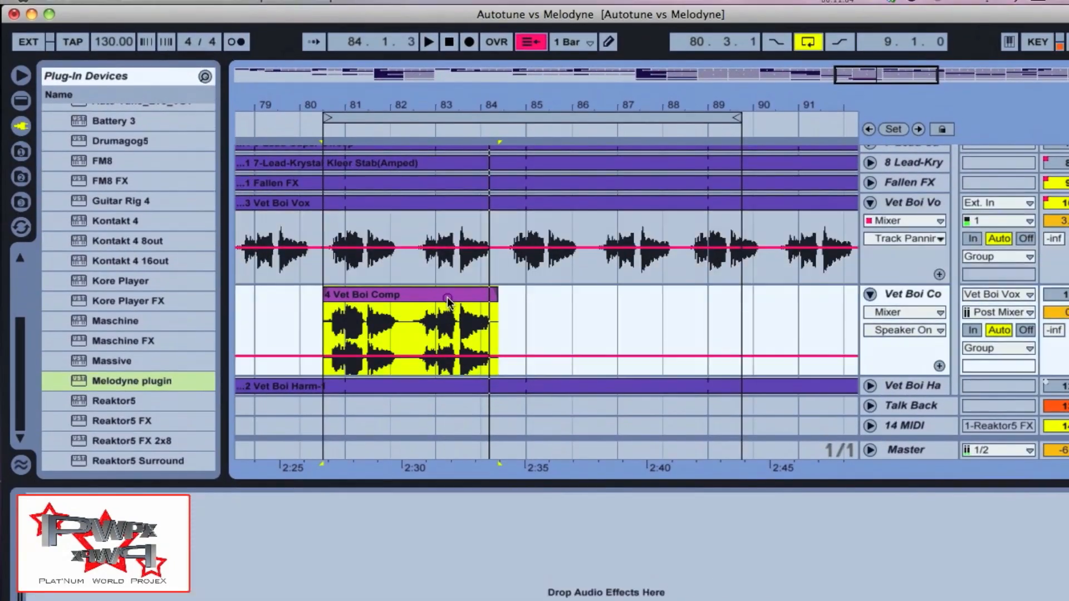
click(314, 308)
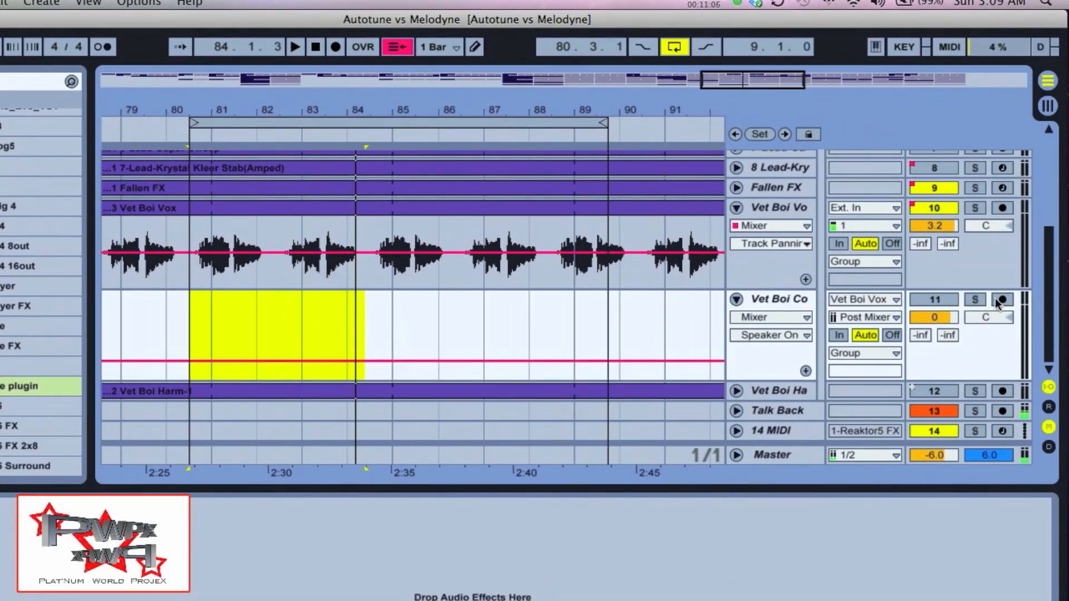
click(997, 298)
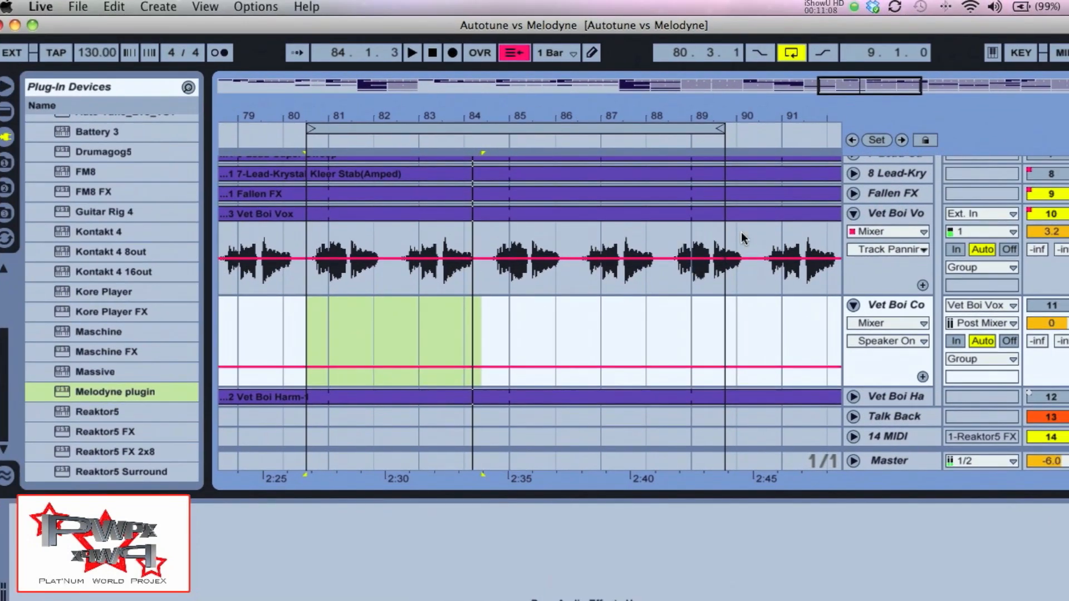